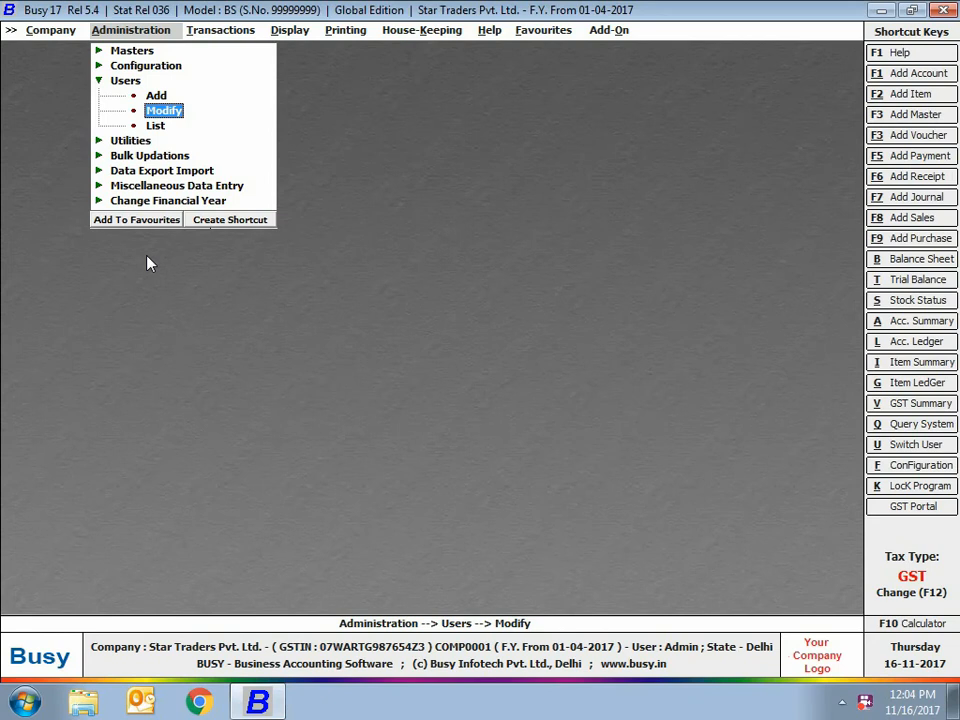
Start adding a new user and fill in the user name, the password and the password recheck.
{"action": "left_click", "coordinate": [157, 95]}
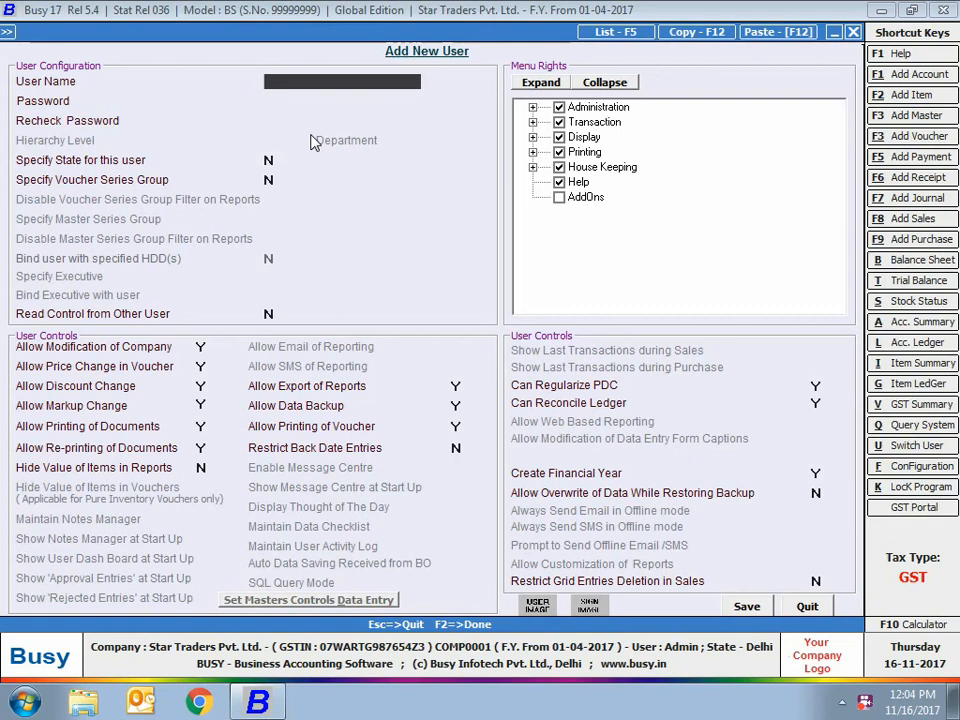
{"action": "type", "text": "Rohan"}
{"action": "key", "text": "Return"}
{"action": "type", "text": "1234"}
{"action": "key", "text": "Return"}
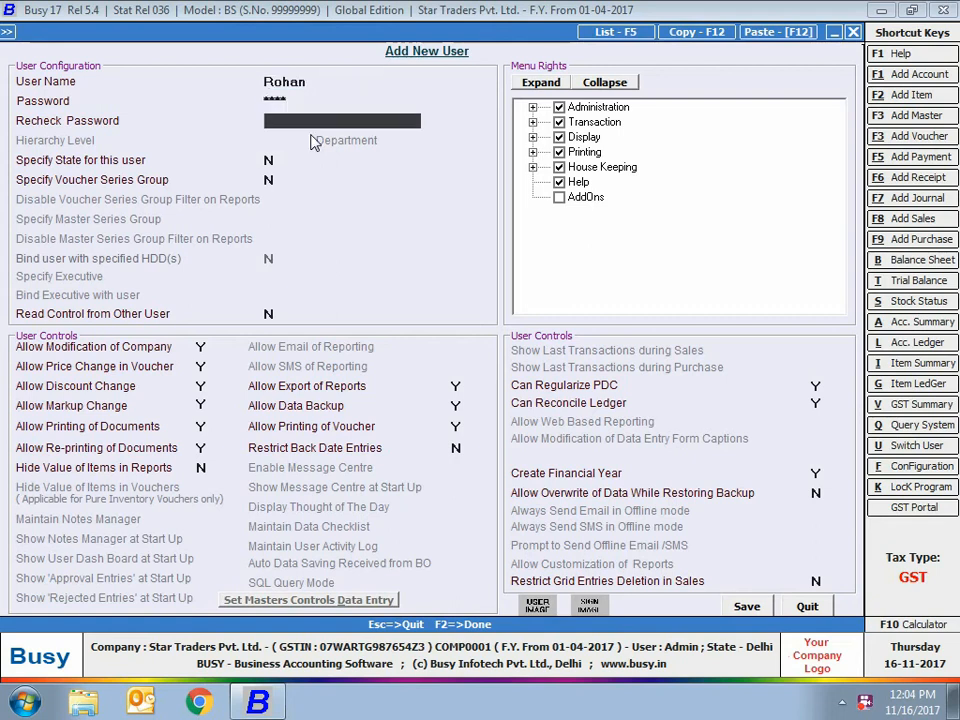
{"action": "type", "text": "1234"}
{"action": "key", "text": "Return"}
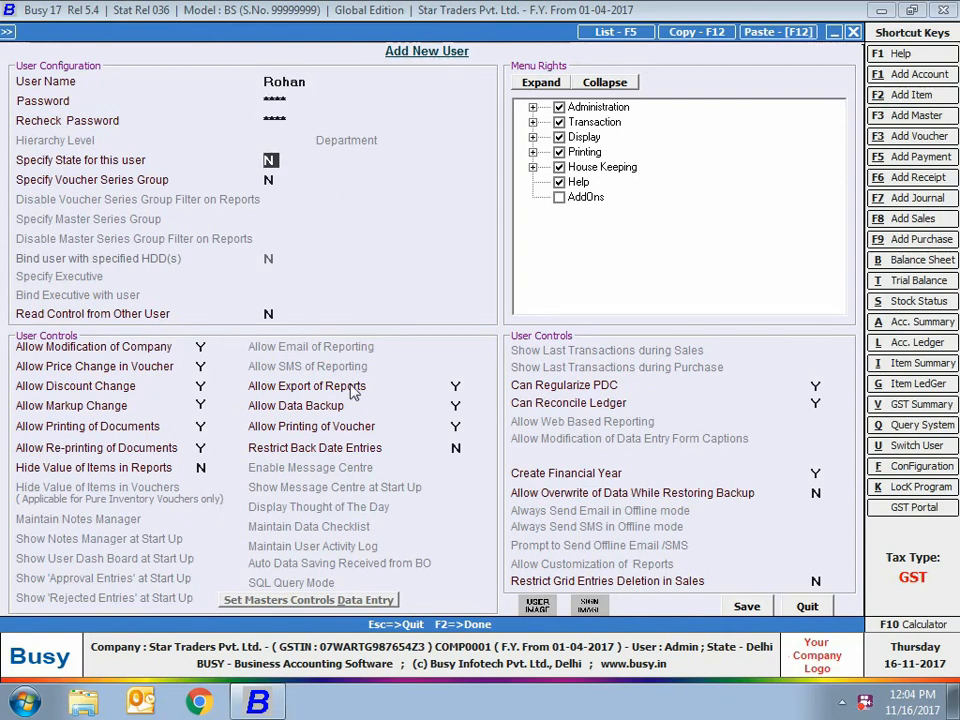
{"action": "left_click", "coordinate": [268, 314]}
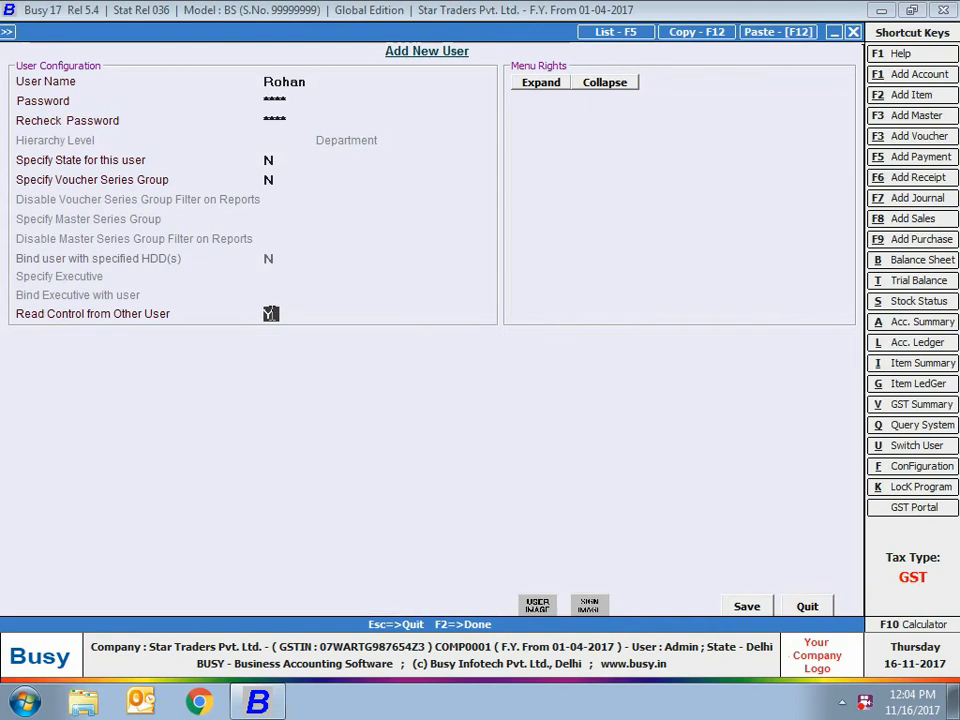
{"action": "type", "text": "Y"}
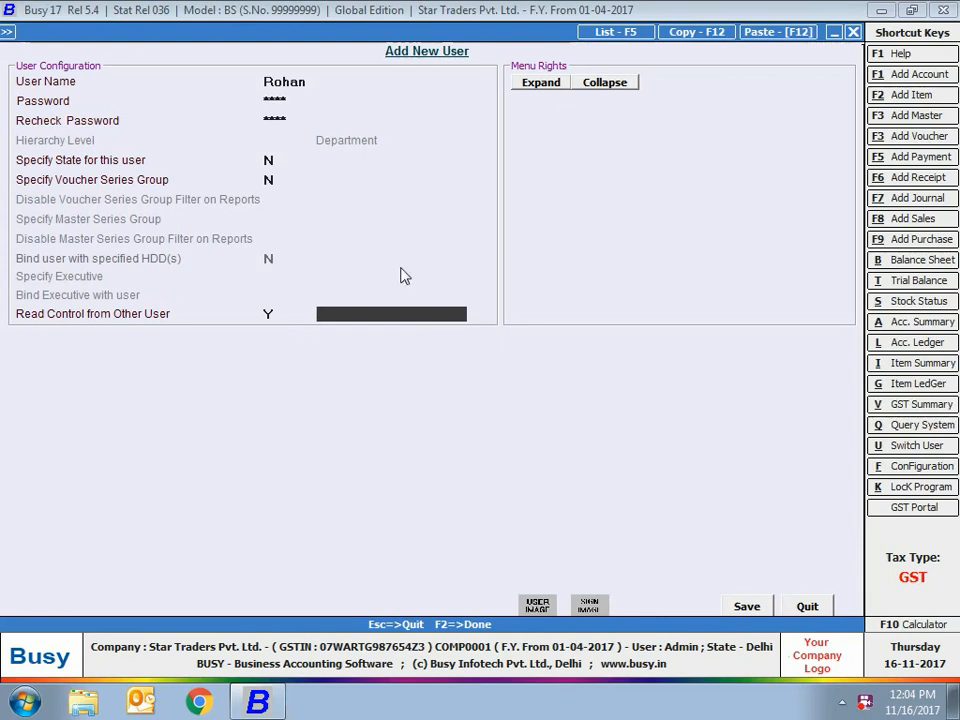
{"action": "left_click", "coordinate": [269, 315]}
{"action": "type", "text": "N"}
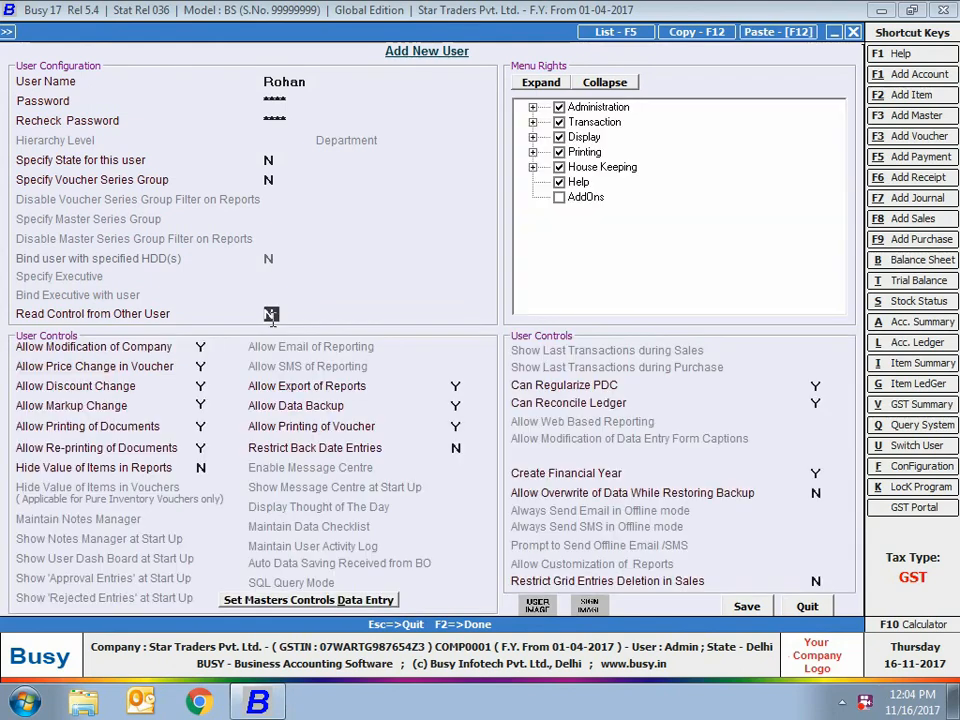
Disallow price change in vouchers for the new user, applying the restriction to Sales and Purchase.
{"action": "key", "text": "Return"}
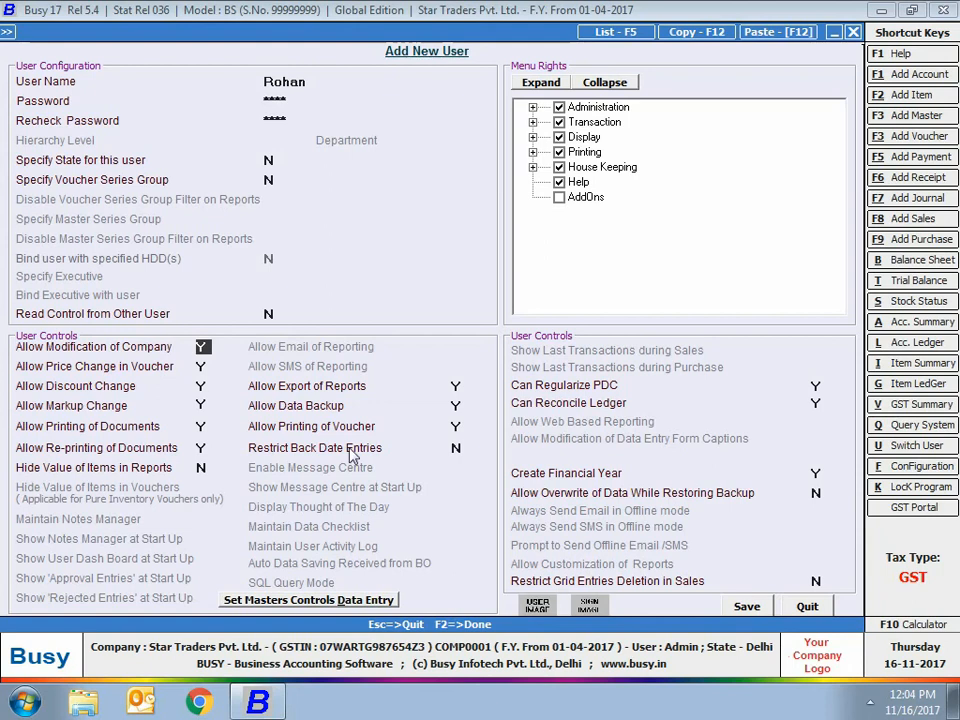
{"action": "key", "text": "Return"}
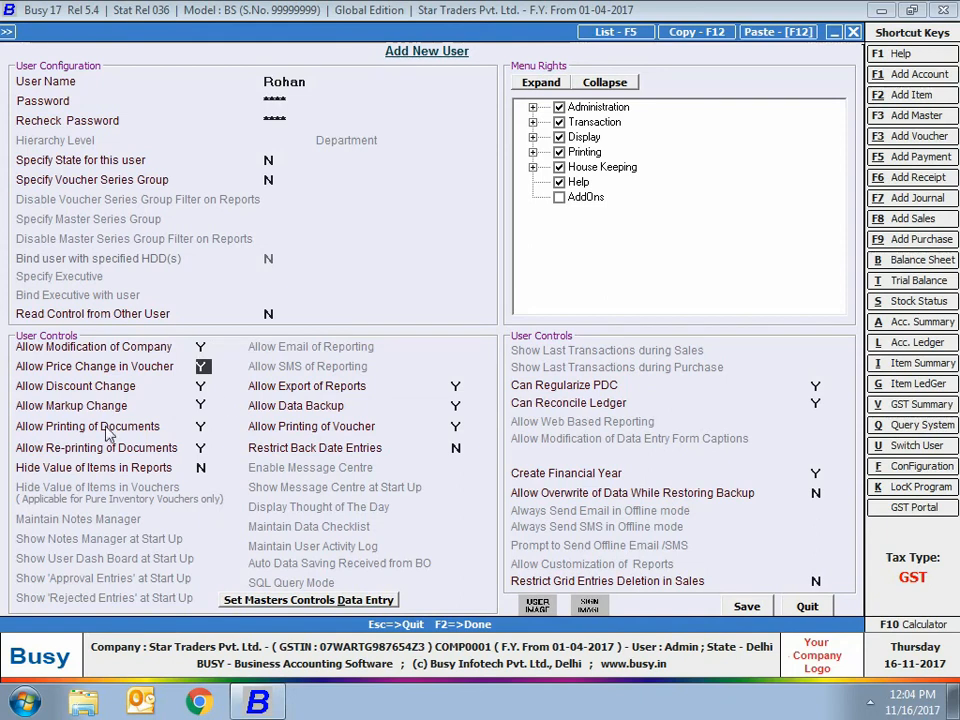
{"action": "type", "text": "N"}
{"action": "left_click", "coordinate": [228, 375]}
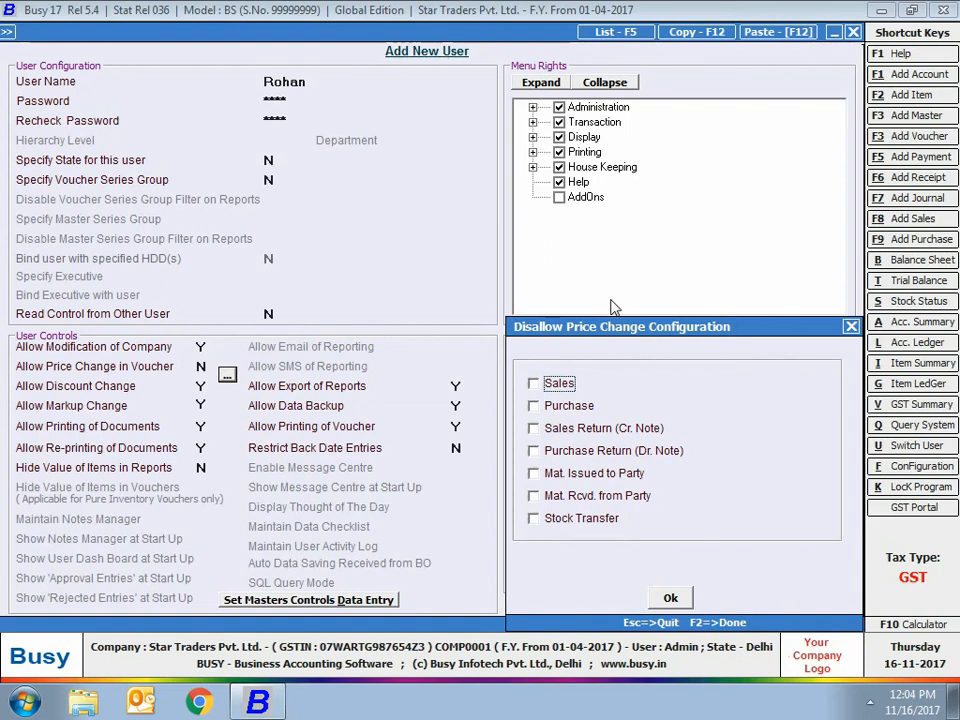
{"action": "left_click", "coordinate": [561, 384]}
{"action": "left_click", "coordinate": [570, 408]}
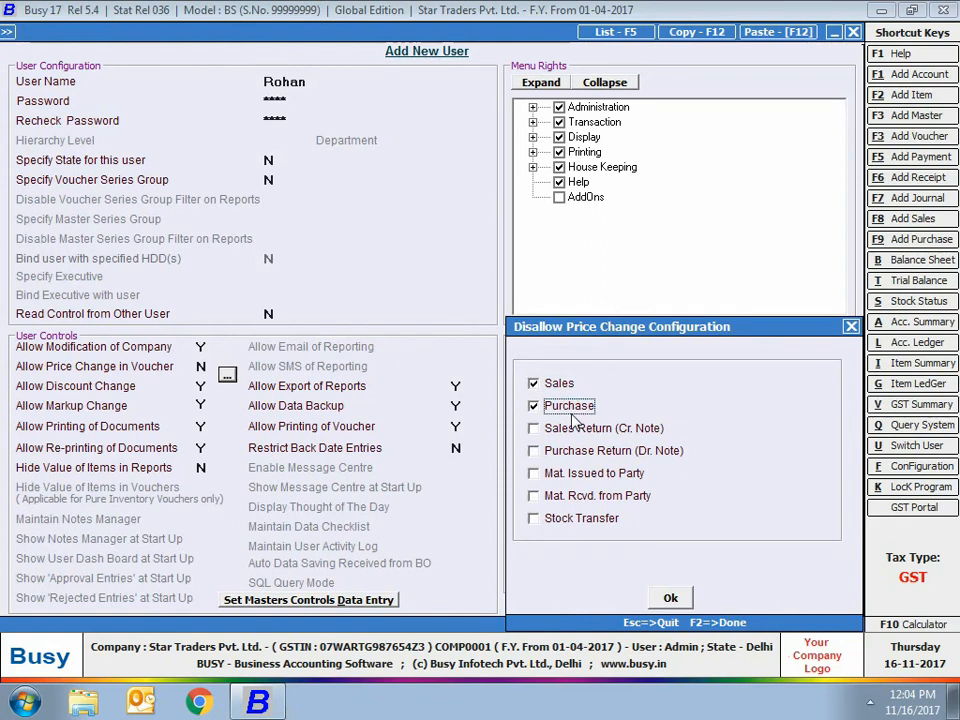
{"action": "left_click", "coordinate": [668, 598]}
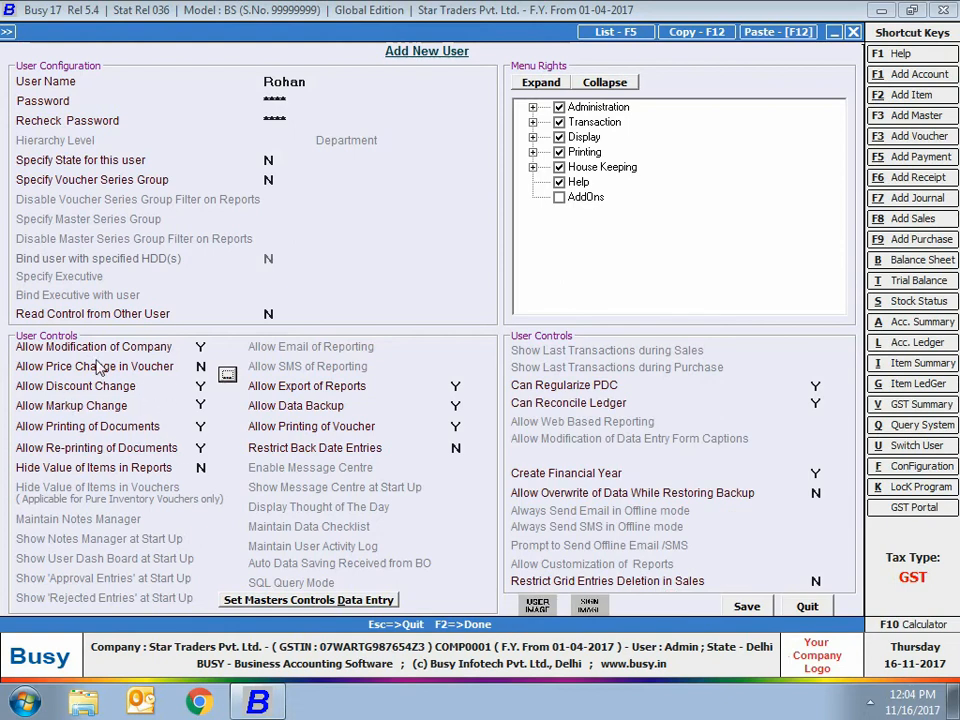
Disallow discount change for the new user, applying the restriction to Sales and Purchase.
{"action": "left_click", "coordinate": [203, 386]}
{"action": "type", "text": "N"}
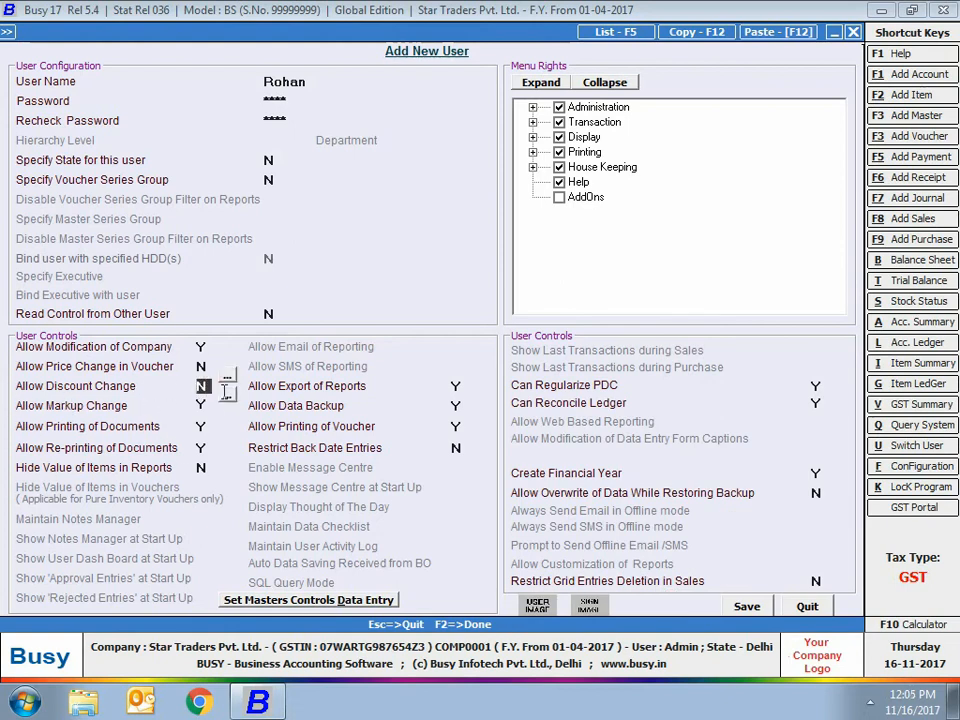
{"action": "key", "text": "Return"}
{"action": "left_click", "coordinate": [534, 383]}
{"action": "left_click", "coordinate": [564, 407]}
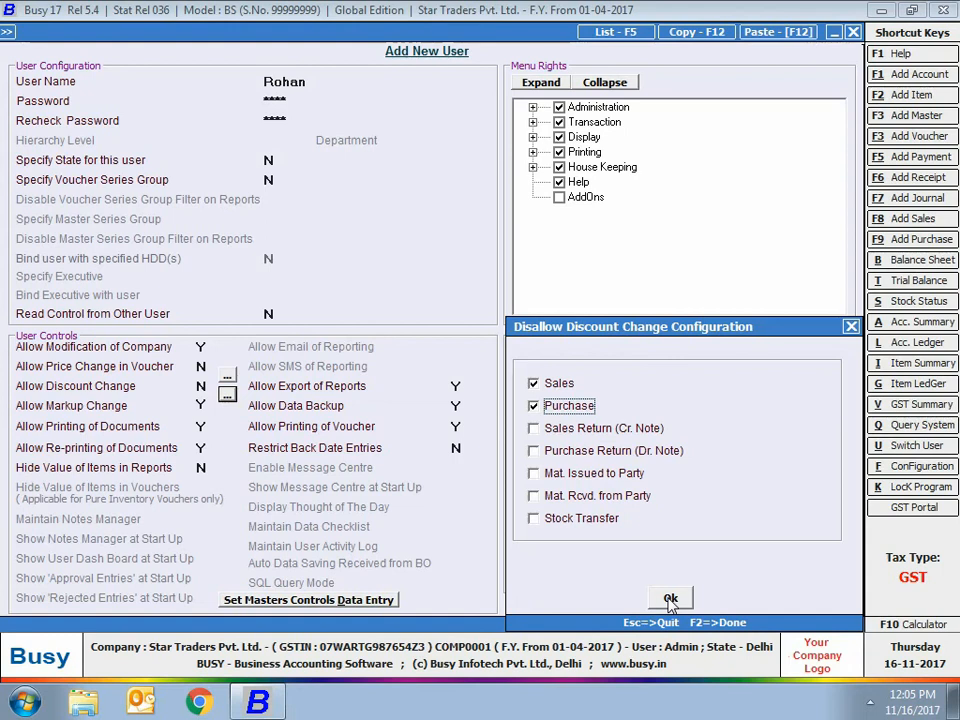
{"action": "left_click", "coordinate": [670, 598]}
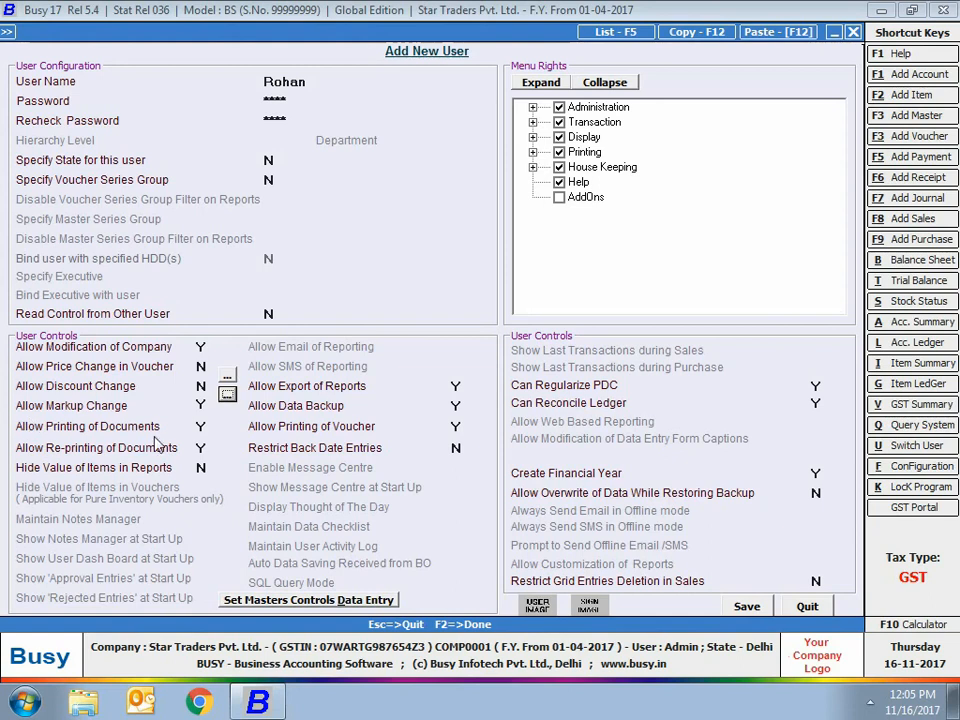
{"action": "left_click", "coordinate": [203, 405]}
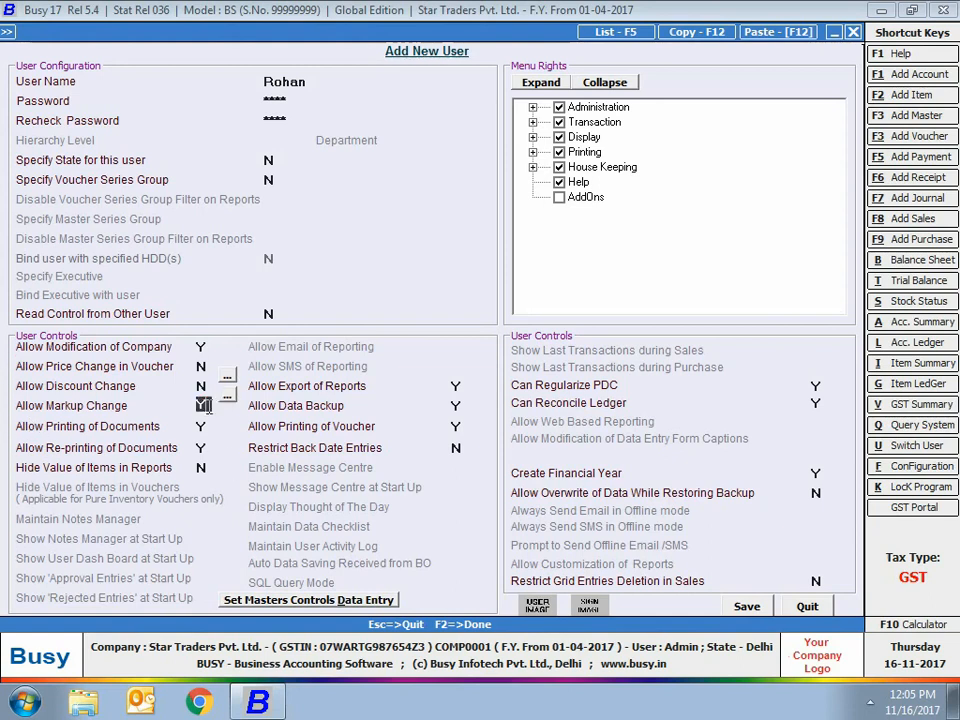
{"action": "key", "text": "Return"}
{"action": "key", "text": "Return"}
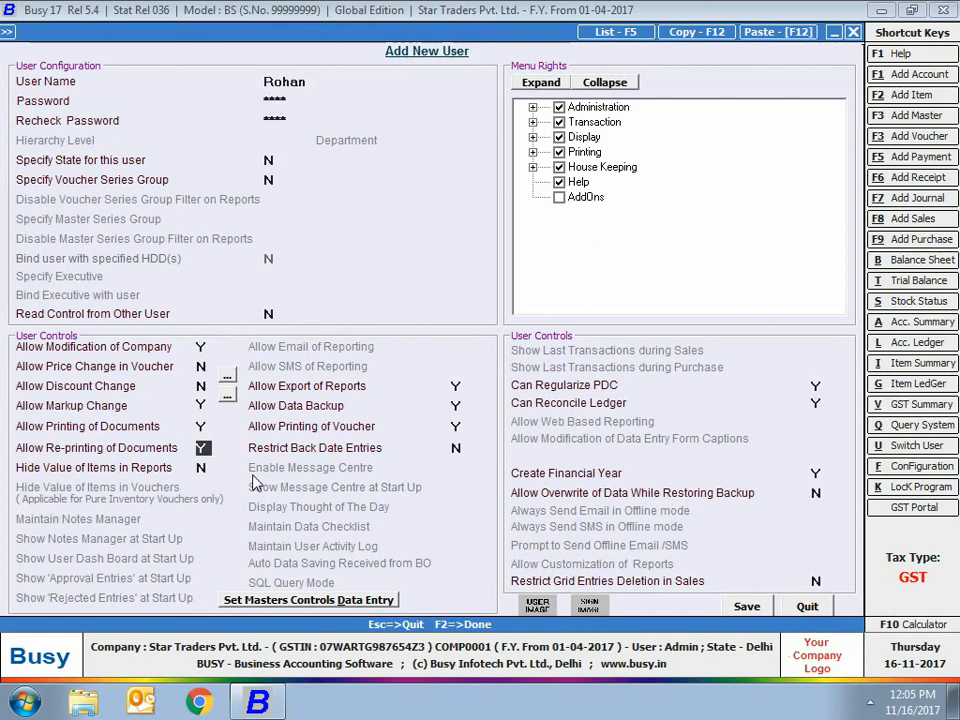
{"action": "key", "text": "Return"}
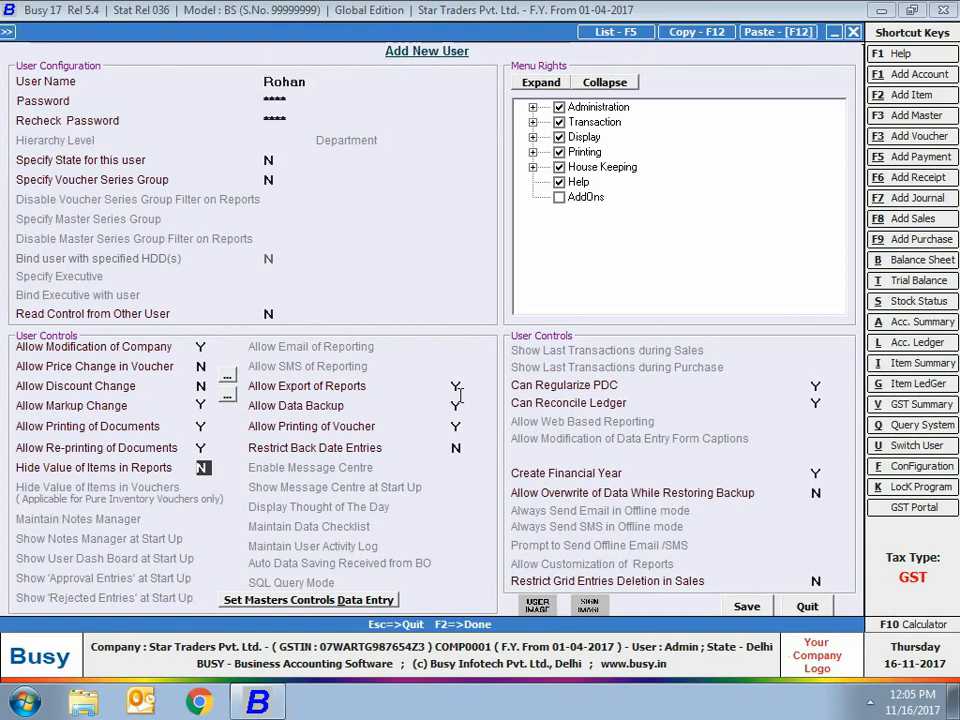
Set Allow Export of Reports and Allow Data Backup to N for the new user.
{"action": "left_click", "coordinate": [457, 389]}
{"action": "key", "text": "n"}
{"action": "key", "text": "Return"}
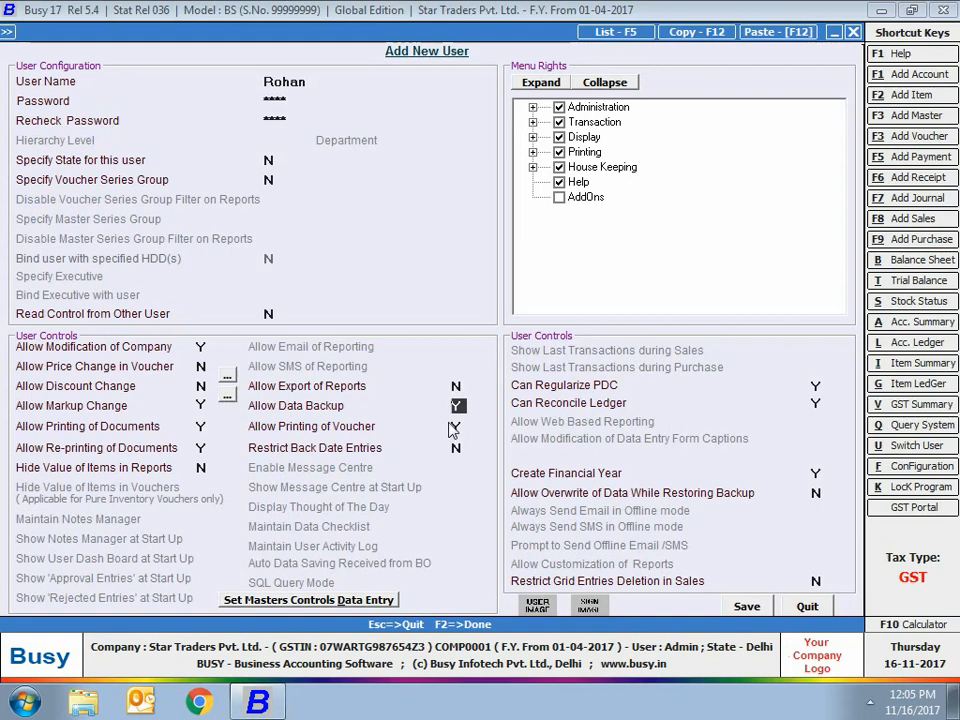
{"action": "key", "text": "n"}
{"action": "key", "text": "Return"}
Set Restrict Back Date Entries to Y and open its voucher-wise restriction settings.
{"action": "key", "text": "Return"}
{"action": "key", "text": "y"}
{"action": "key", "text": "Return"}
{"action": "left_click", "coordinate": [482, 450]}
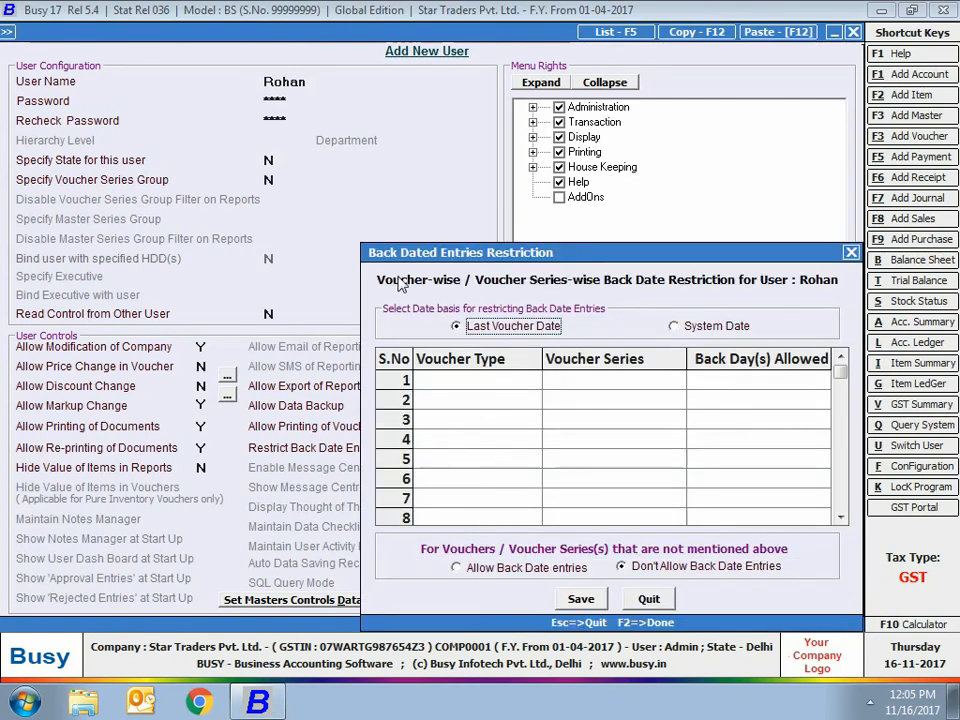
Add a back date restriction for Sales vouchers with All Series and 7 back days allowed.
{"action": "left_click", "coordinate": [455, 382]}
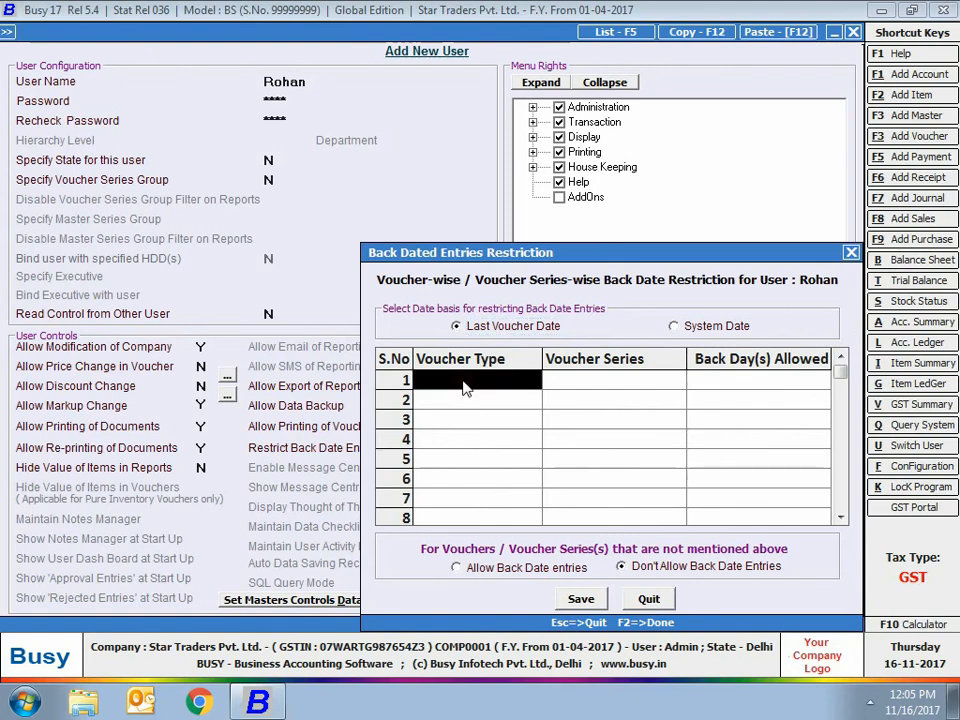
{"action": "type", "text": "sales"}
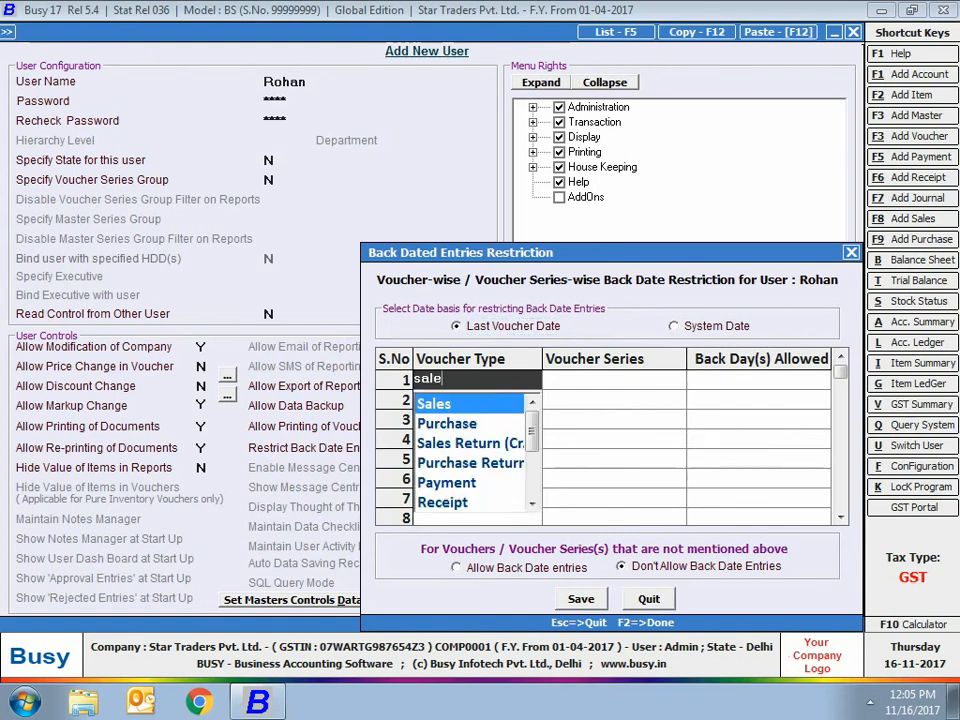
{"action": "key", "text": "Return"}
{"action": "type", "text": "ma"}
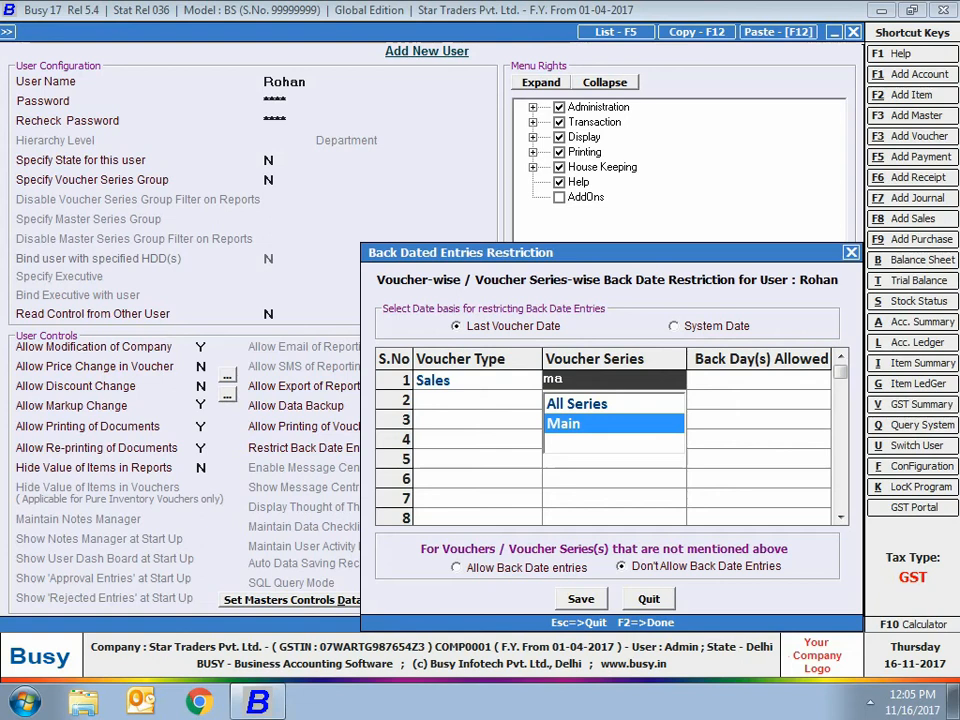
{"action": "key", "text": "Up"}
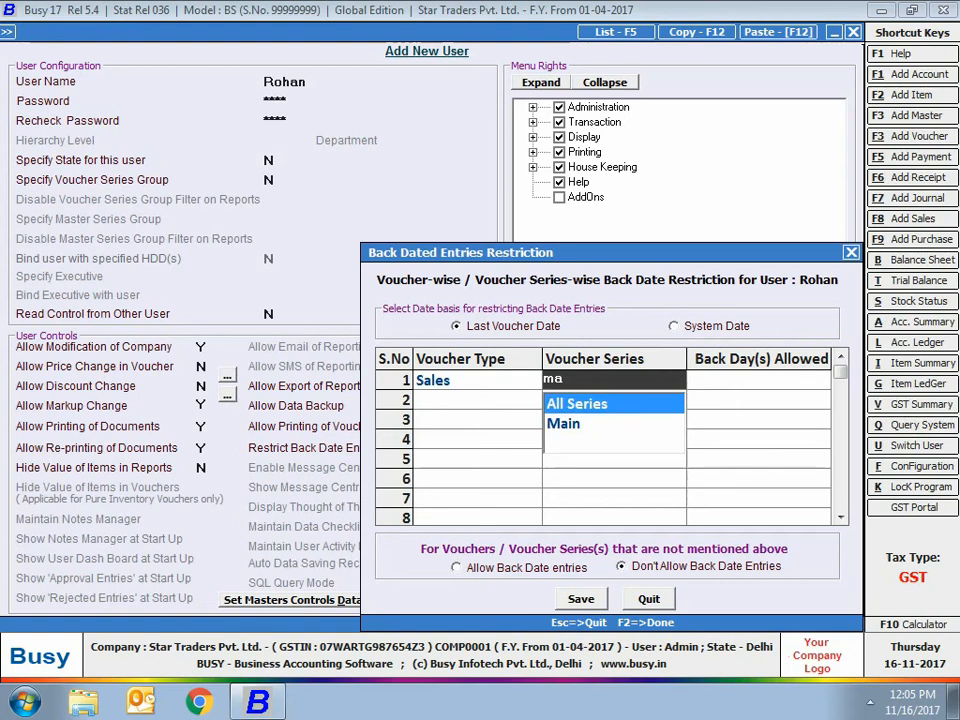
{"action": "key", "text": "Return"}
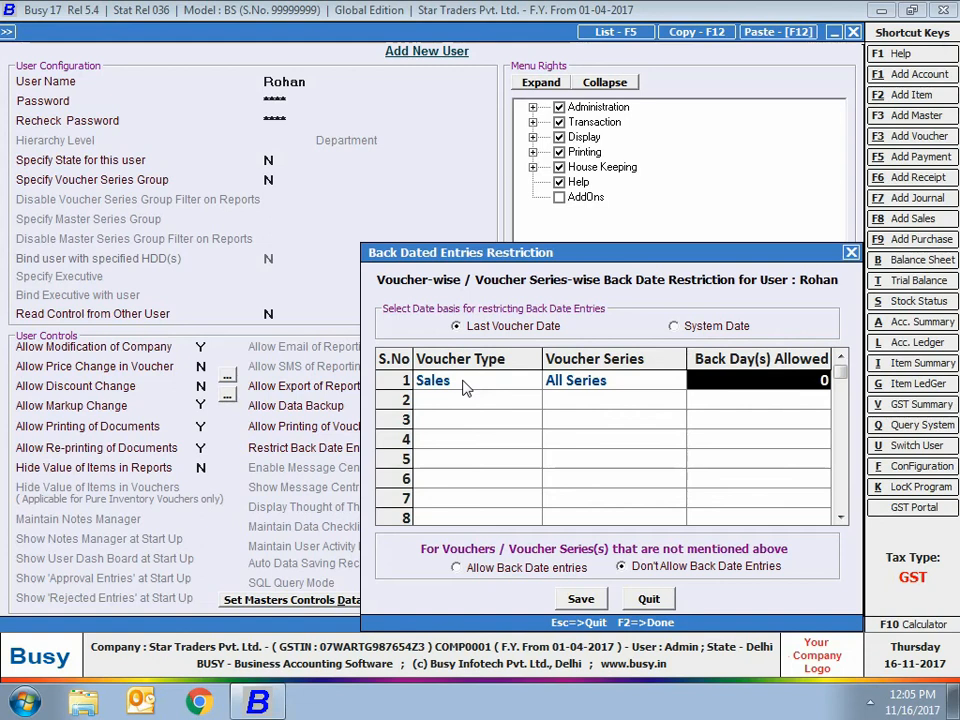
{"action": "type", "text": "7"}
{"action": "key", "text": "Return"}
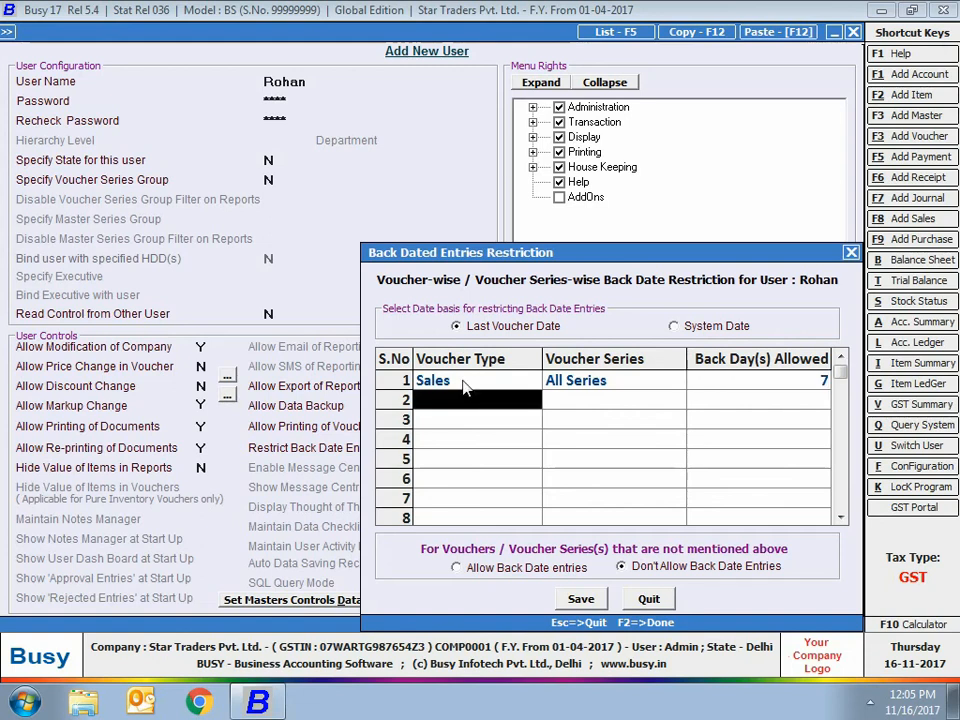
Add a back date restriction for Payment vouchers with All Series and 10 back days allowed.
{"action": "type", "text": "pa"}
{"action": "key", "text": "Return"}
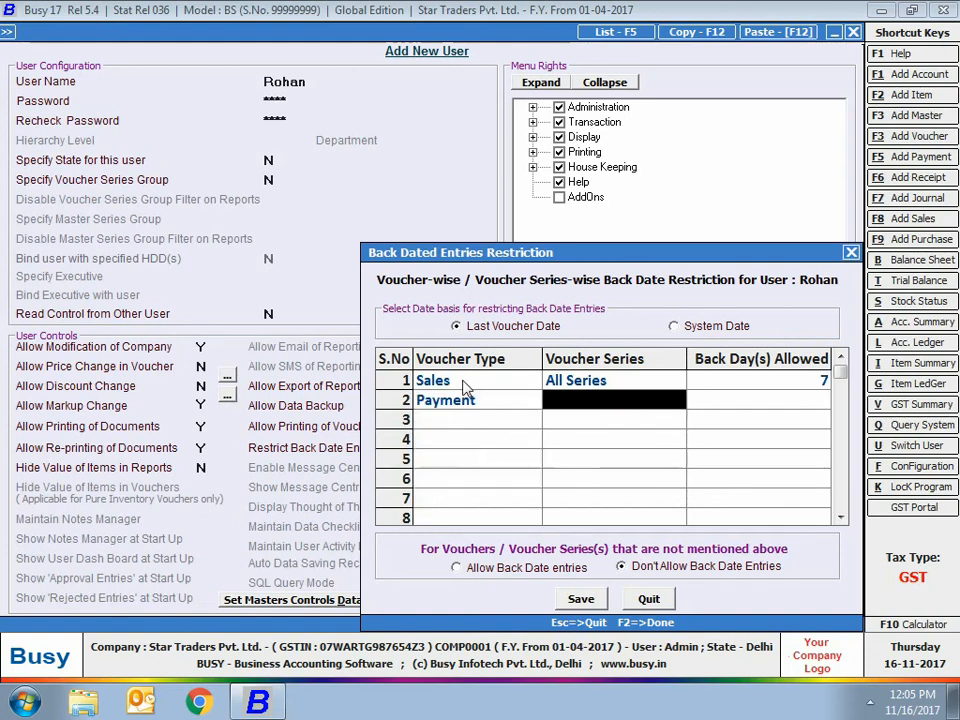
{"action": "type", "text": "a"}
{"action": "key", "text": "Return"}
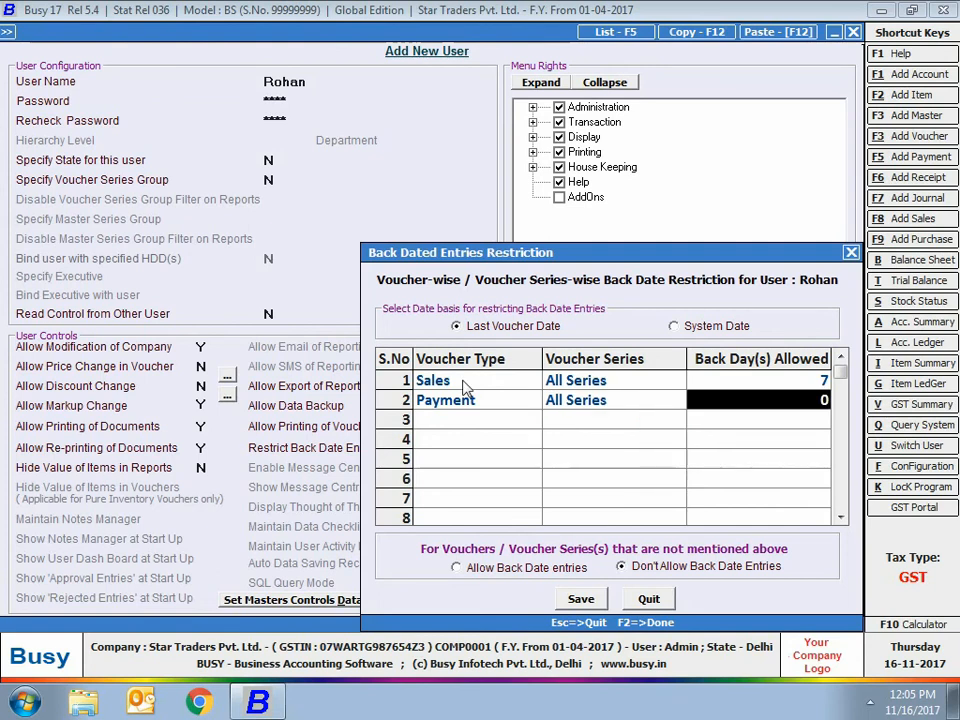
{"action": "type", "text": "10"}
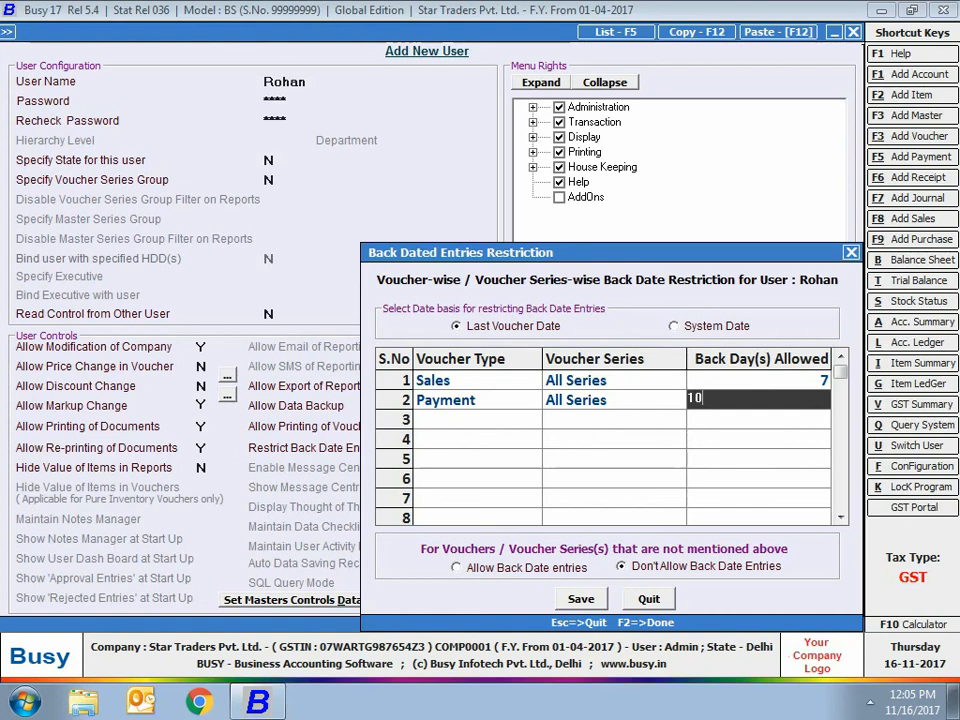
{"action": "key", "text": "Return"}
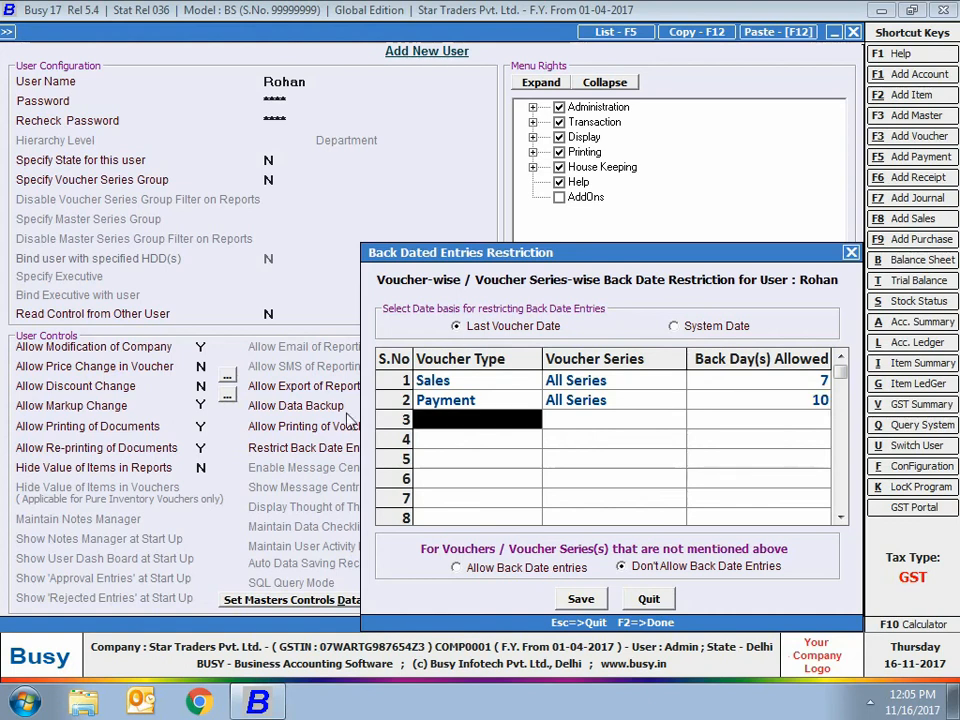
{"action": "left_click", "coordinate": [690, 572]}
{"action": "left_click", "coordinate": [462, 568]}
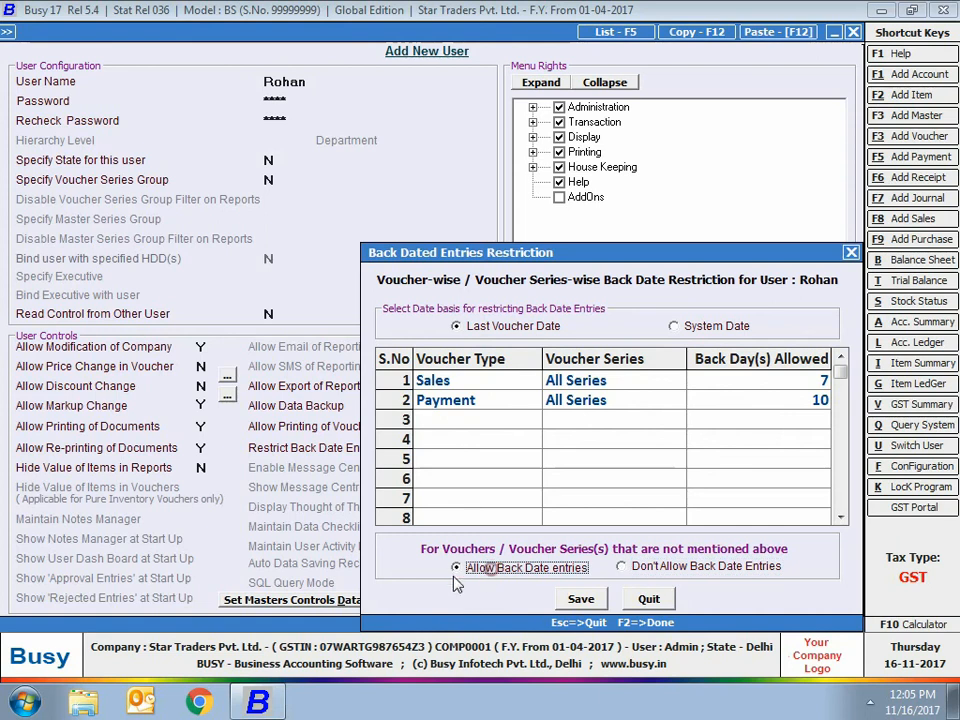
{"action": "left_click", "coordinate": [621, 565]}
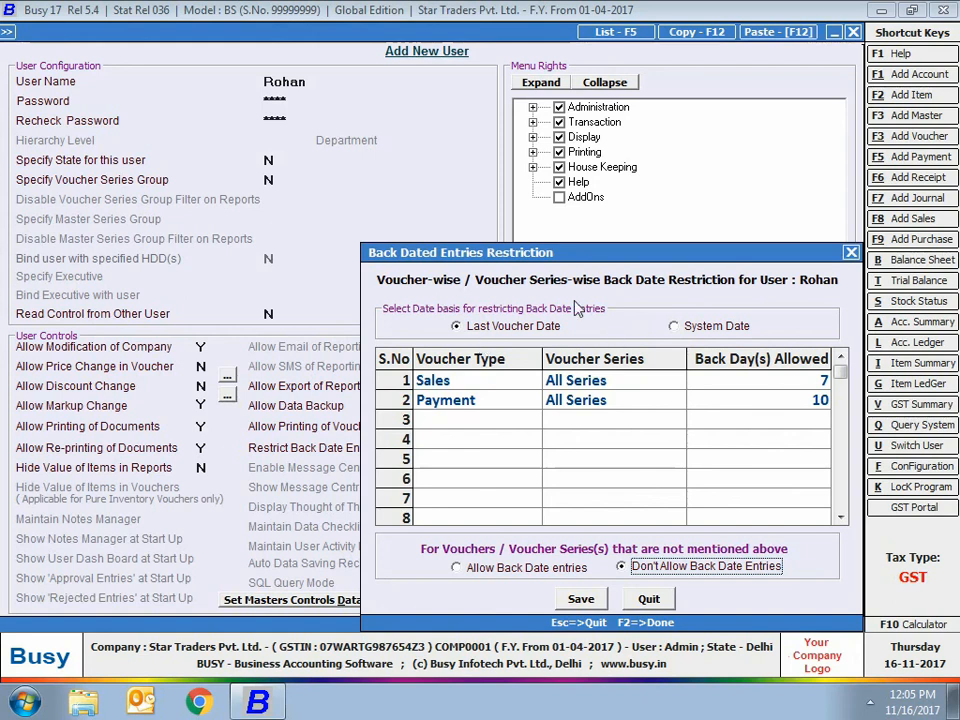
Base the back date restriction on System Date and save the back dated entries restriction.
{"action": "left_click", "coordinate": [714, 325]}
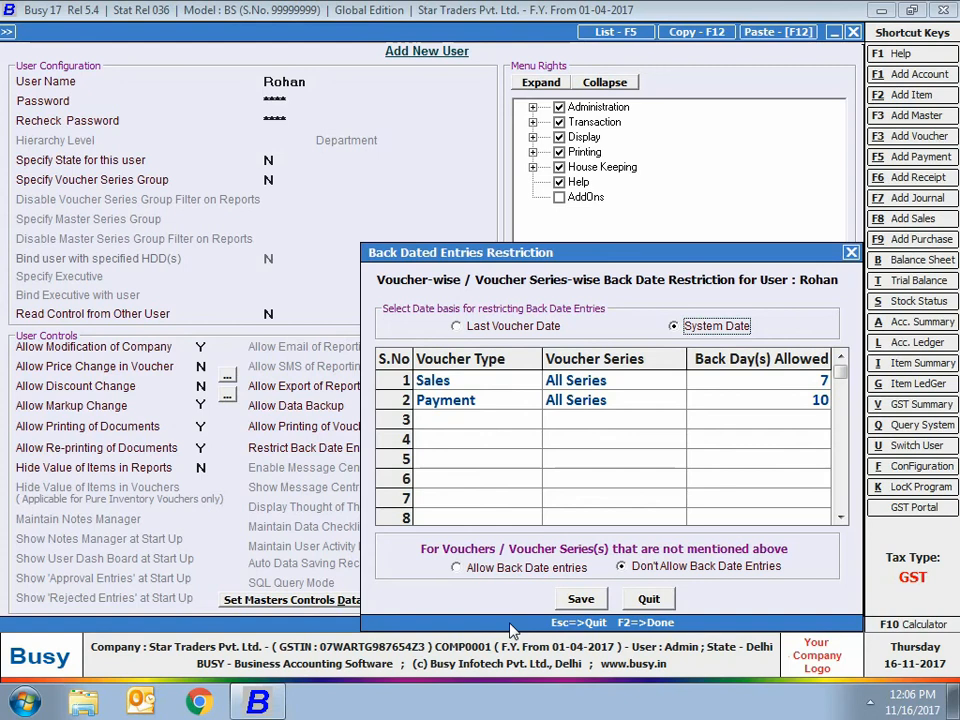
{"action": "left_click", "coordinate": [581, 598]}
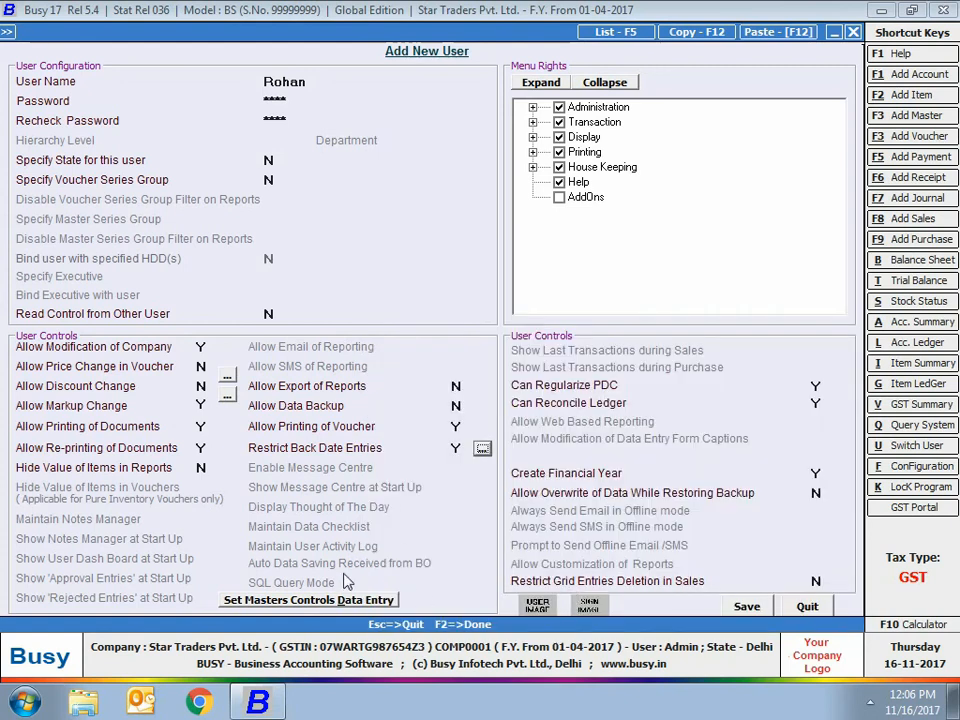
{"action": "left_click", "coordinate": [833, 381]}
{"action": "left_click", "coordinate": [816, 383]}
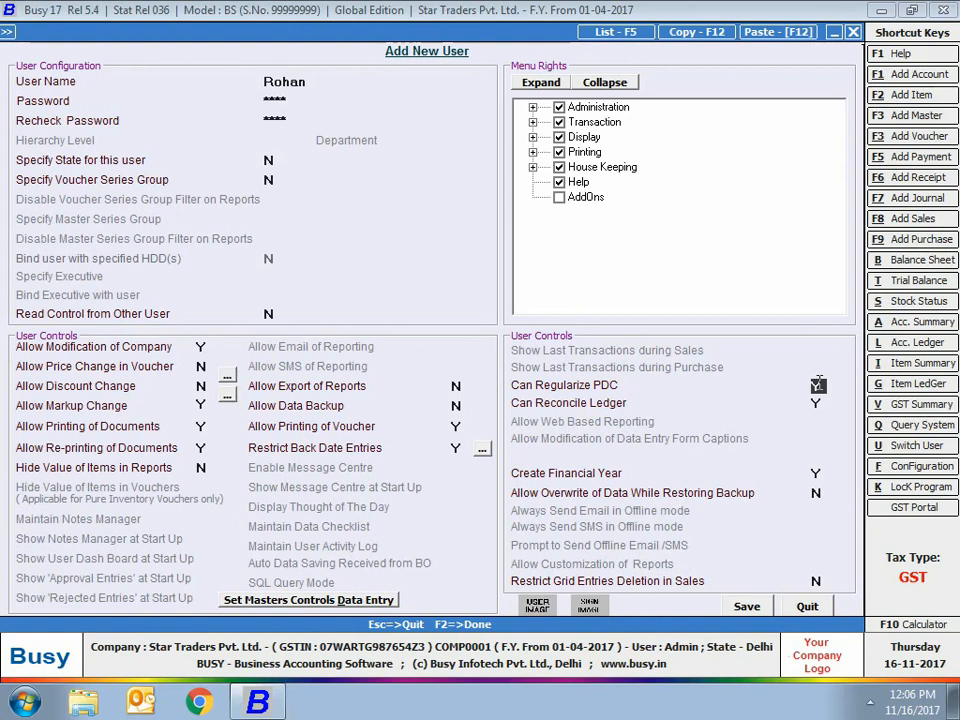
{"action": "key", "text": "Return"}
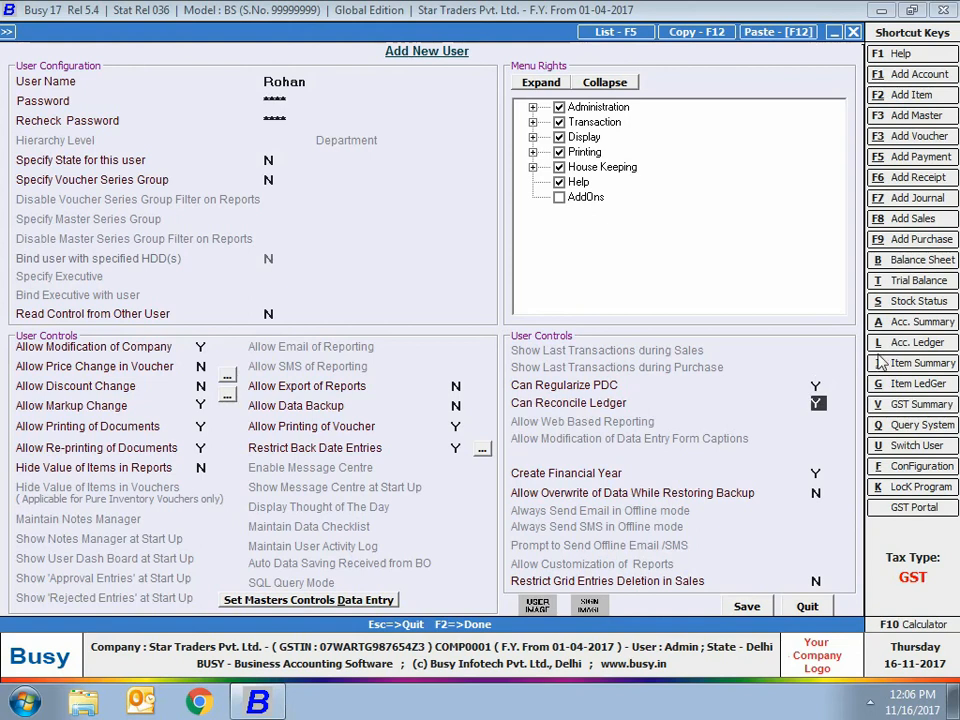
Keep Create Financial Year at Y, and Allow Overwrite of Data While Restoring Backup at N.
{"action": "left_click", "coordinate": [815, 474]}
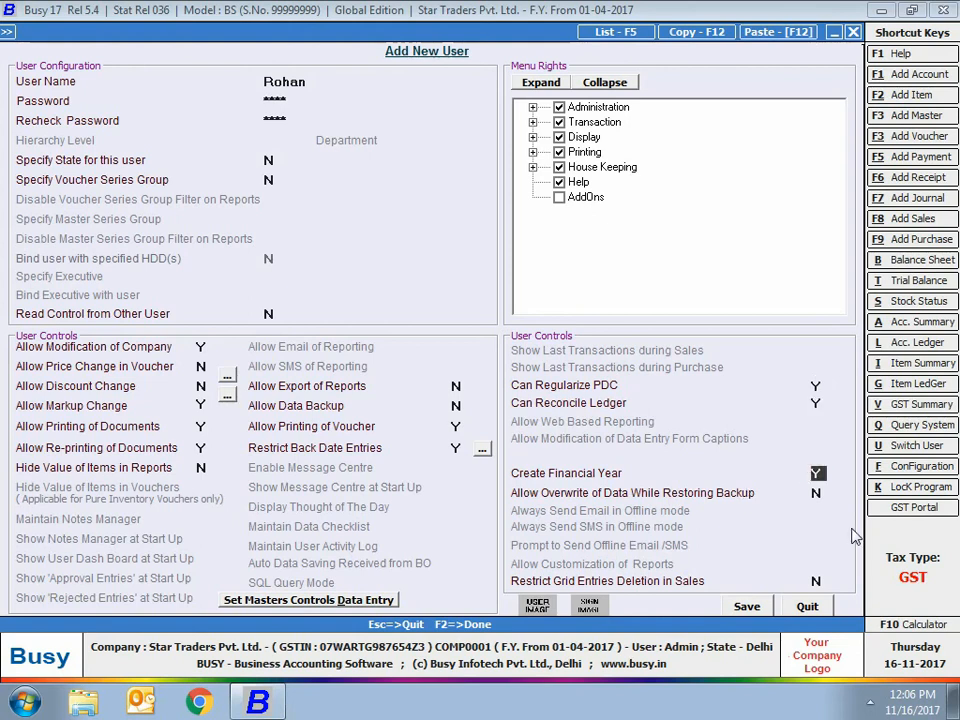
{"action": "key", "text": "Return"}
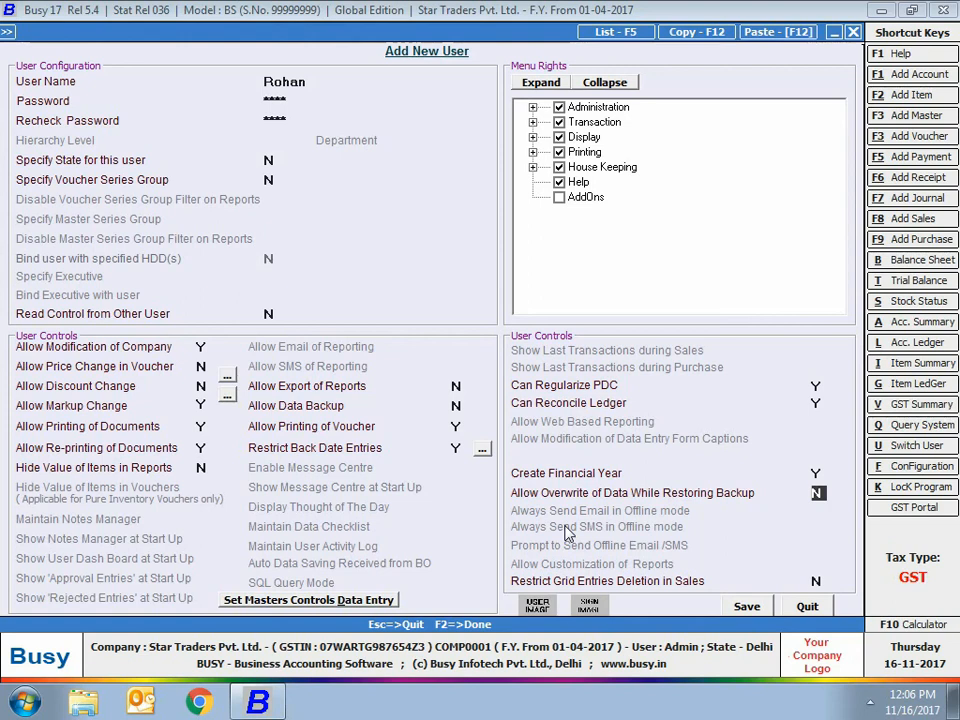
{"action": "key", "text": "Return"}
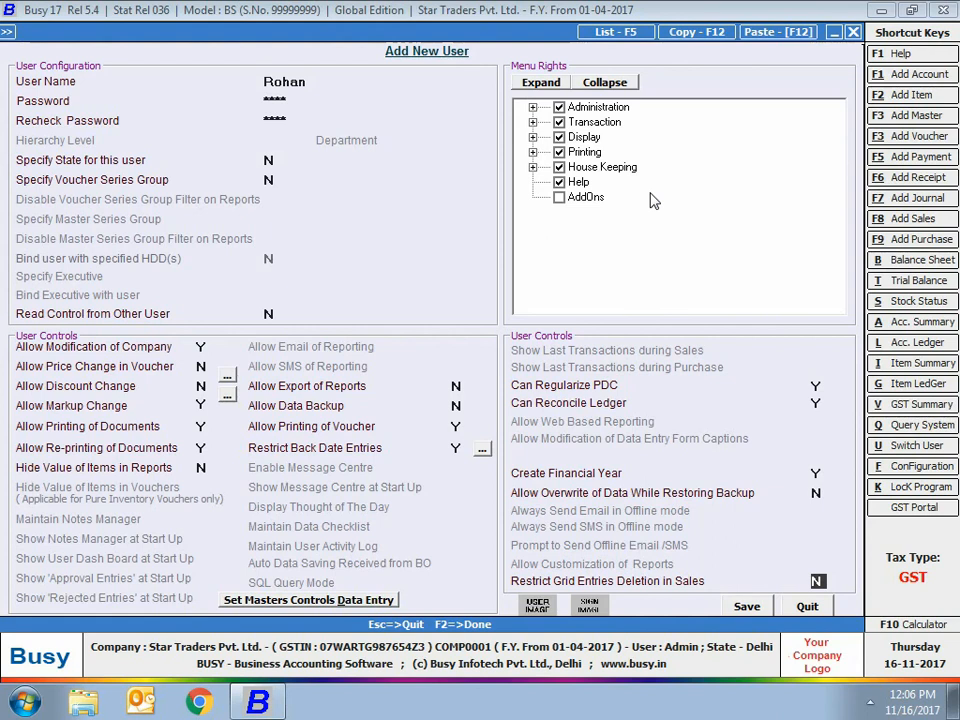
Withdraw the new user's menu rights for Display and Printing, and save the user.
{"action": "left_click", "coordinate": [533, 107]}
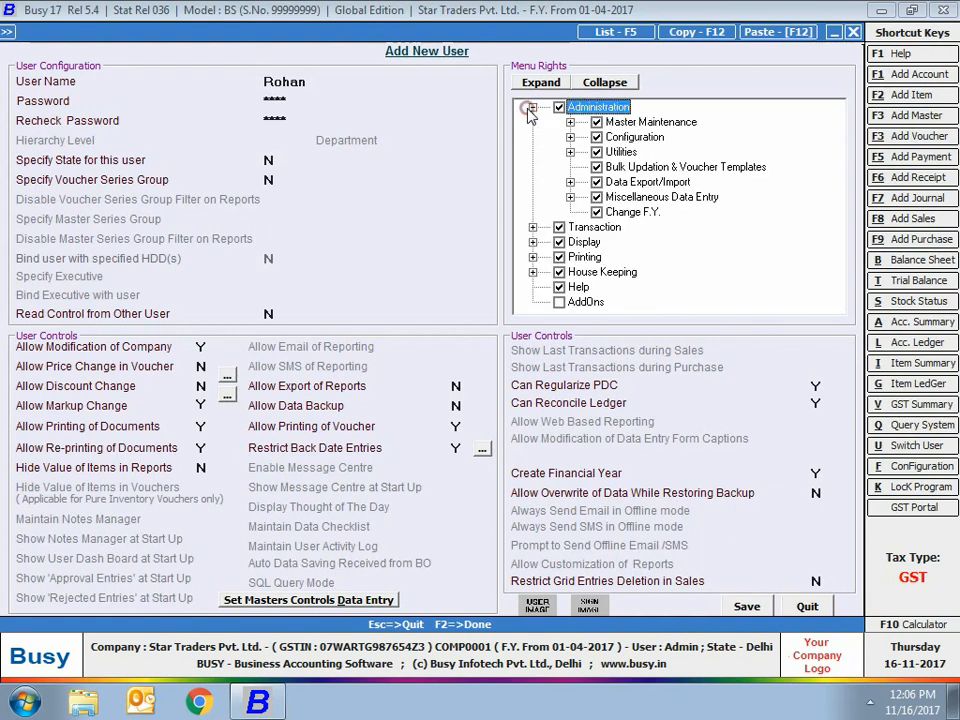
{"action": "left_click", "coordinate": [533, 242]}
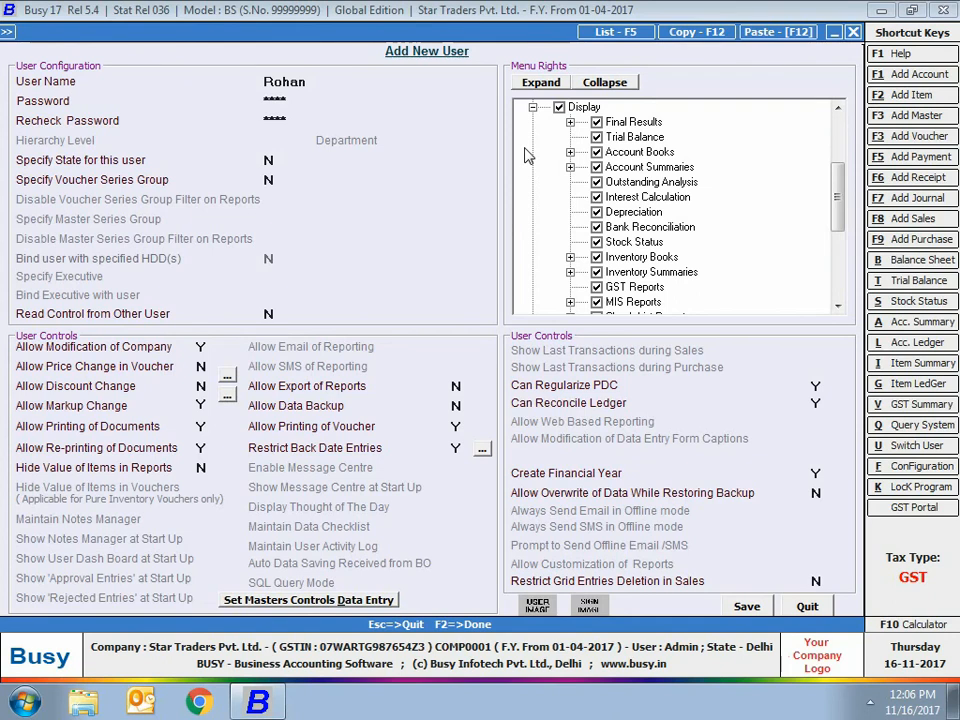
{"action": "left_click", "coordinate": [533, 107]}
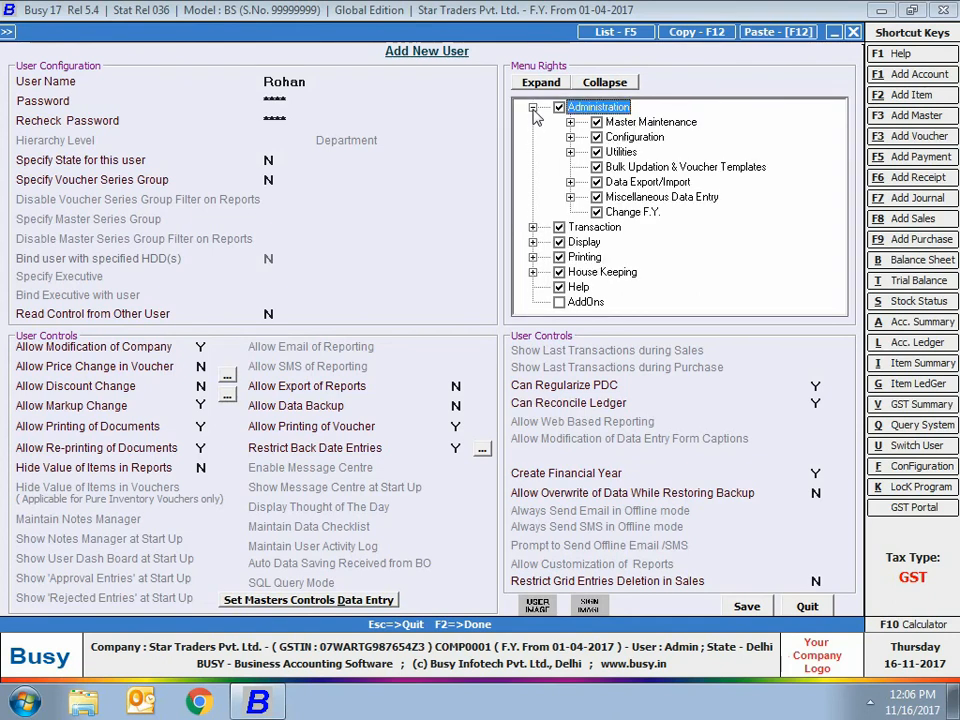
{"action": "left_click", "coordinate": [533, 107]}
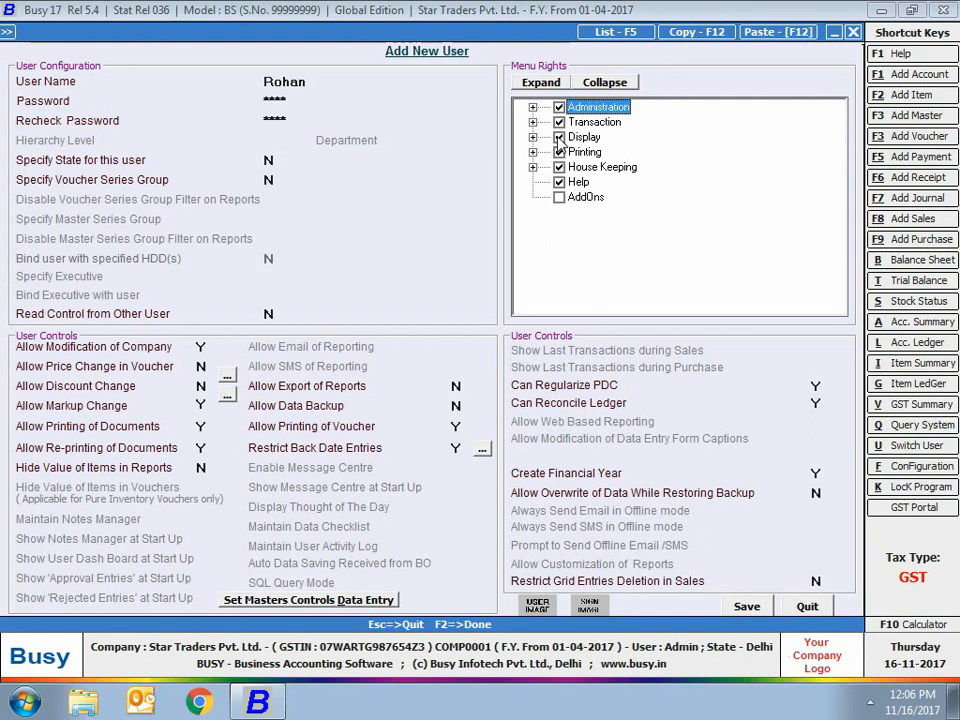
{"action": "left_click", "coordinate": [559, 137]}
{"action": "left_click", "coordinate": [559, 152]}
{"action": "left_click", "coordinate": [748, 608]}
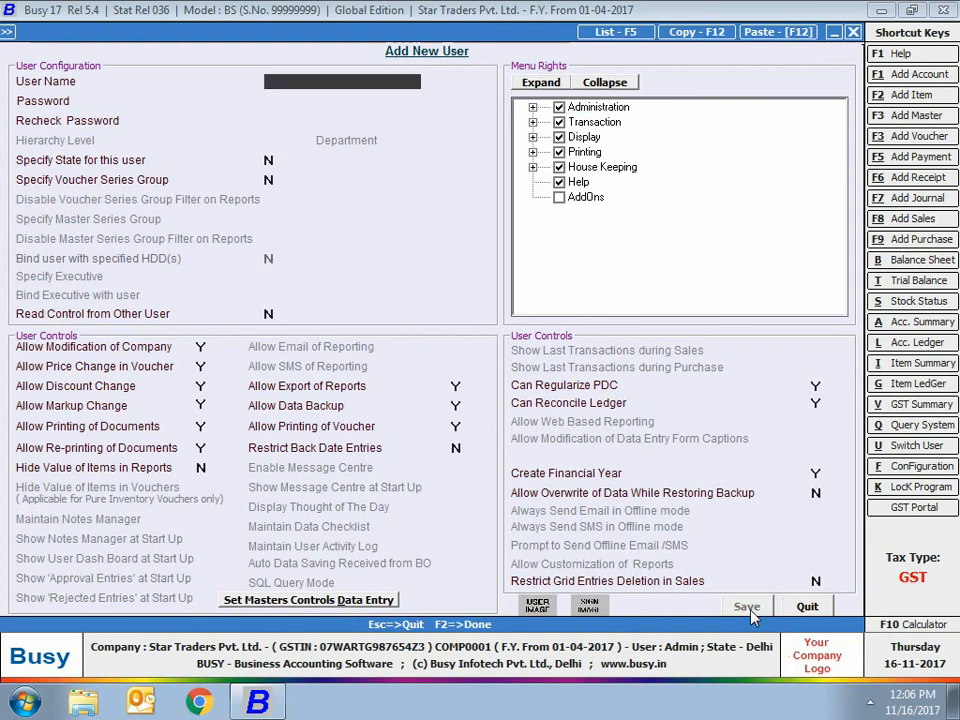
{"action": "key", "text": "Escape"}
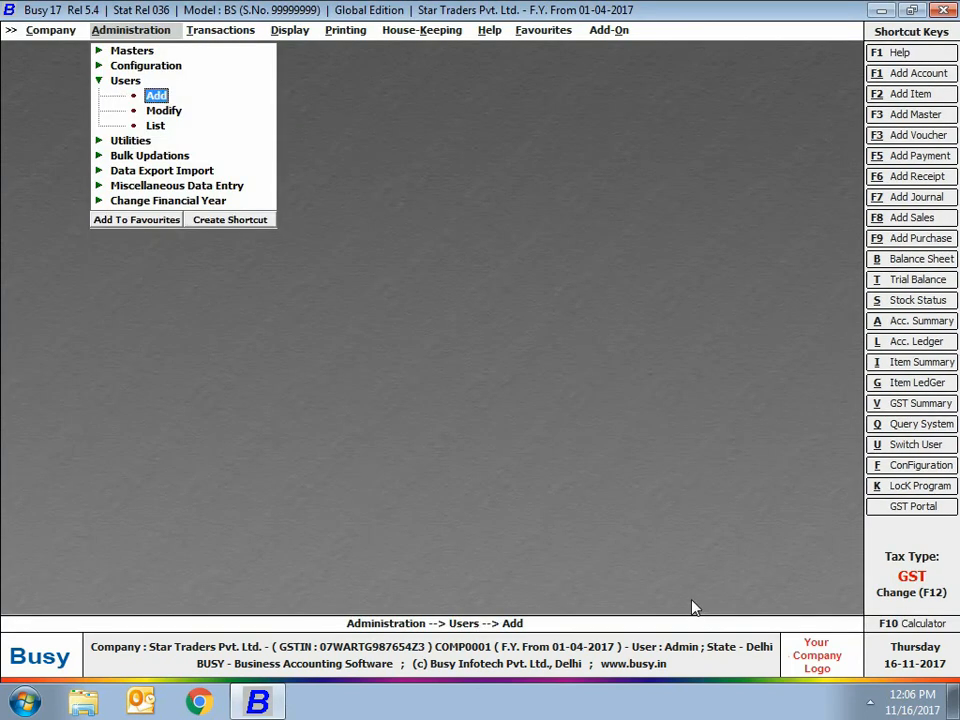
{"action": "key", "text": "Escape"}
{"action": "key", "text": "Escape"}
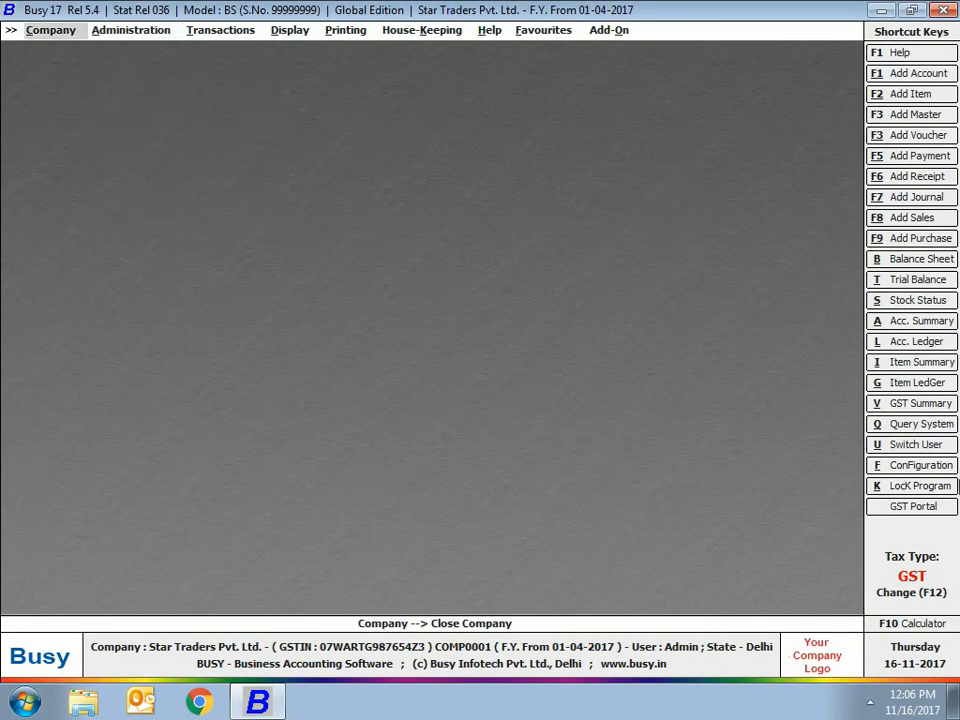
Switch to the newly created user by logging in with that user's name and password.
{"action": "left_click", "coordinate": [894, 446]}
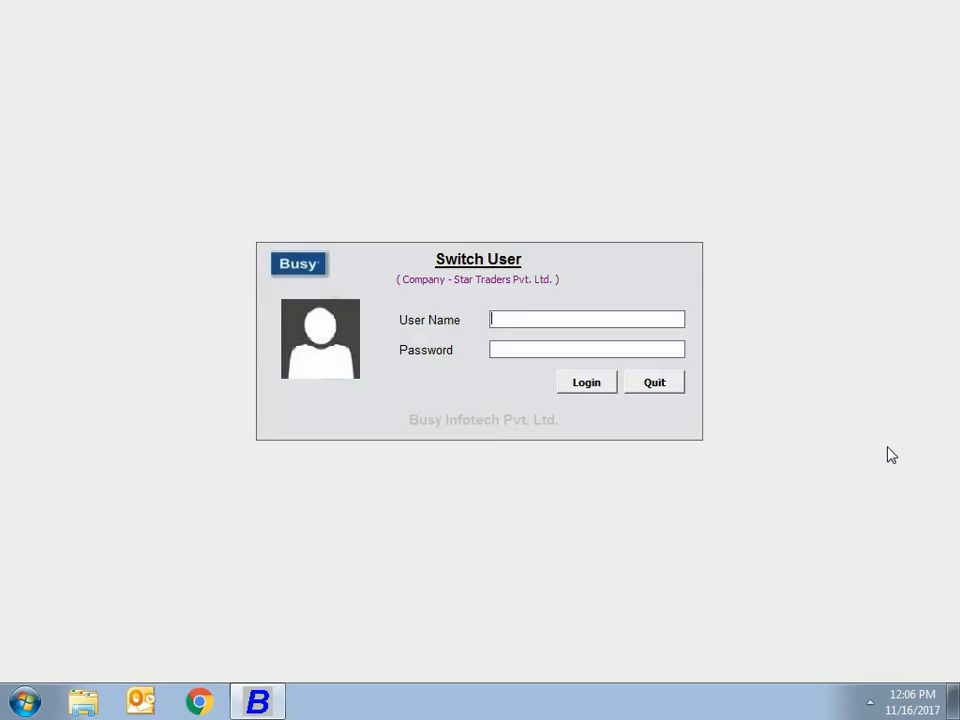
{"action": "type", "text": "rohan"}
{"action": "key", "text": "Return"}
{"action": "type", "text": "****"}
{"action": "key", "text": "Return"}
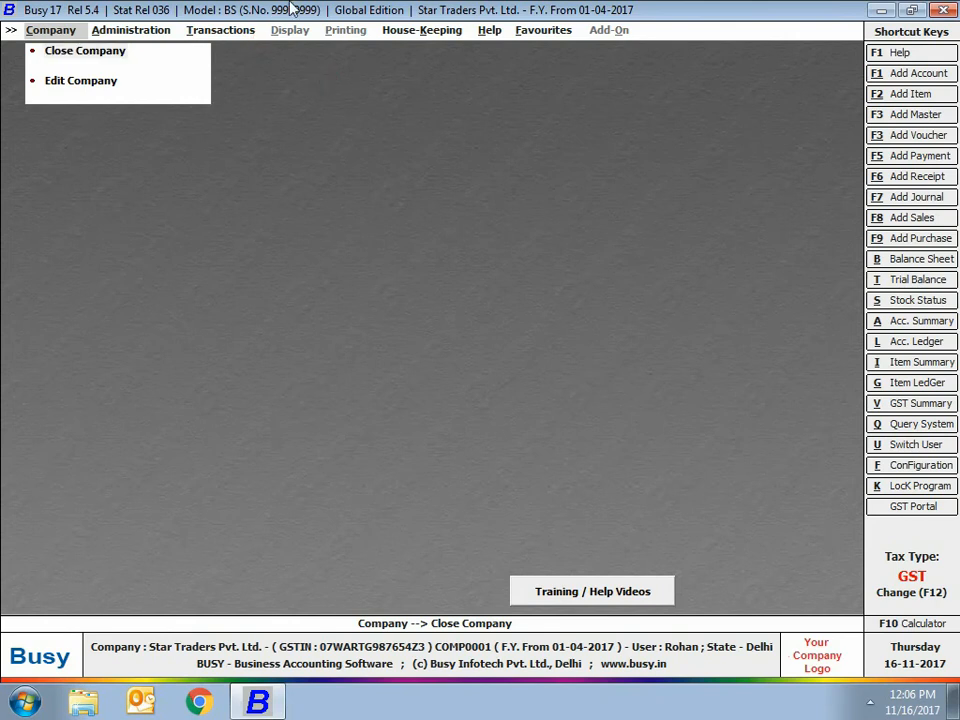
Open sales voucher number 2 of the Main series, dated 01-07-2017, for modification.
{"action": "left_click", "coordinate": [205, 30]}
{"action": "left_click", "coordinate": [220, 51]}
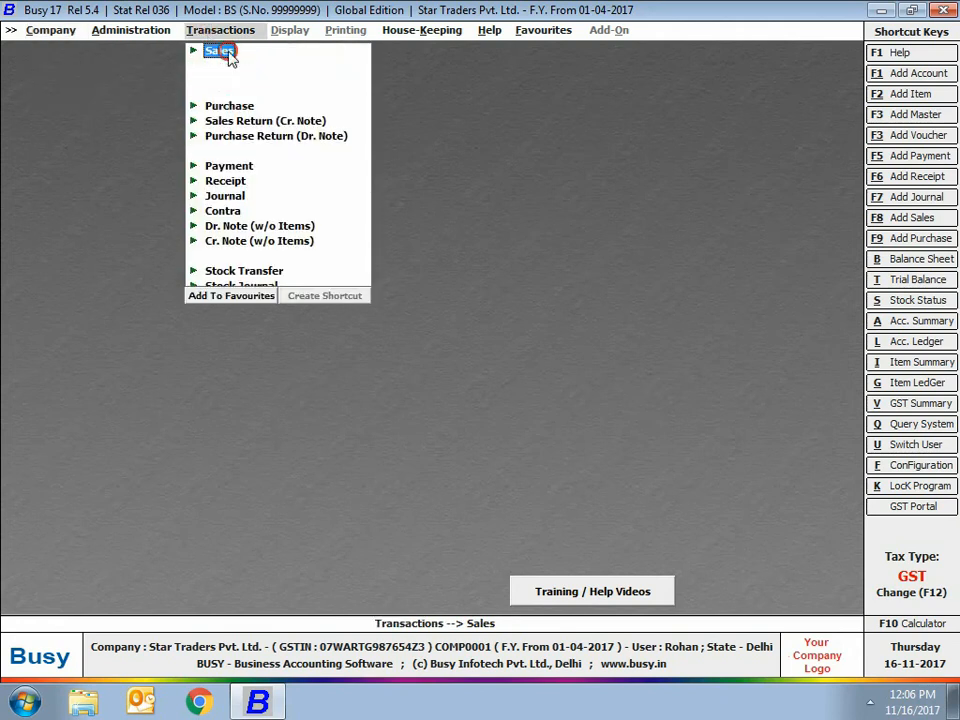
{"action": "left_click", "coordinate": [250, 83]}
{"action": "key", "text": "Return"}
{"action": "key", "text": "Return"}
{"action": "key", "text": "Return"}
{"action": "key", "text": "Return"}
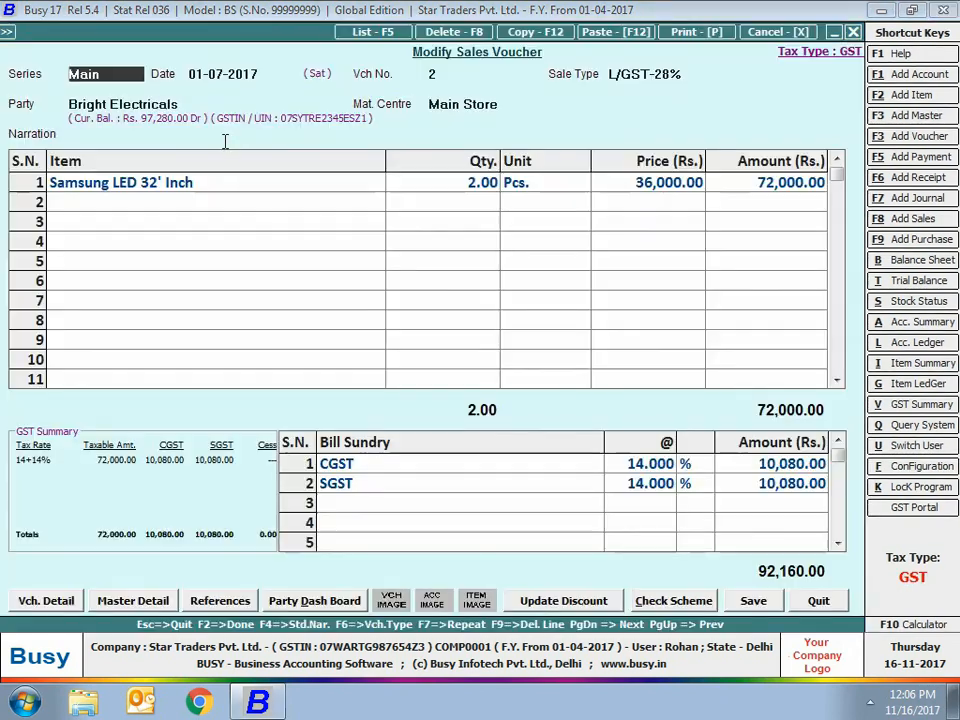
Try to change the price of the Samsung LED 32' Inch item, and quit the sales voucher.
{"action": "left_click", "coordinate": [632, 186]}
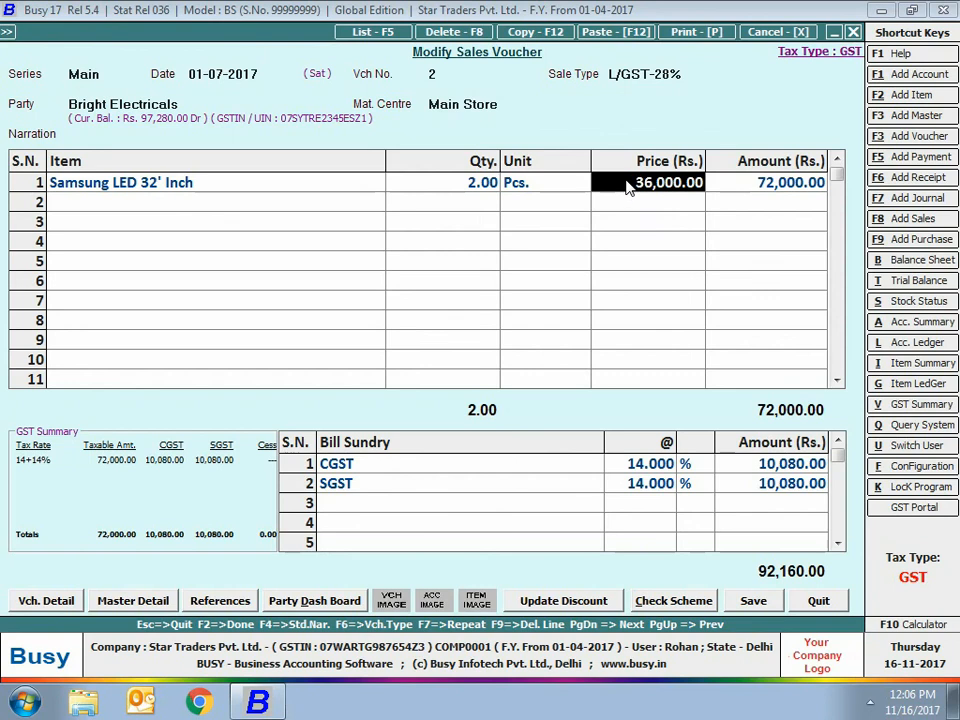
{"action": "key", "text": "Return"}
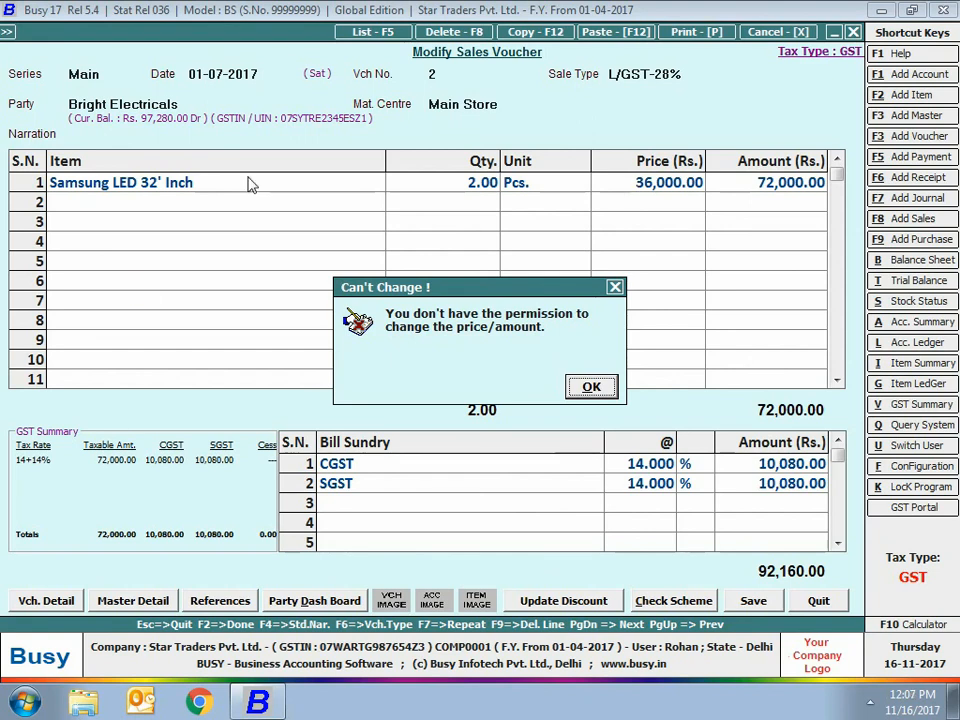
{"action": "key", "text": "Escape"}
{"action": "key", "text": "Escape"}
{"action": "key", "text": "Return"}
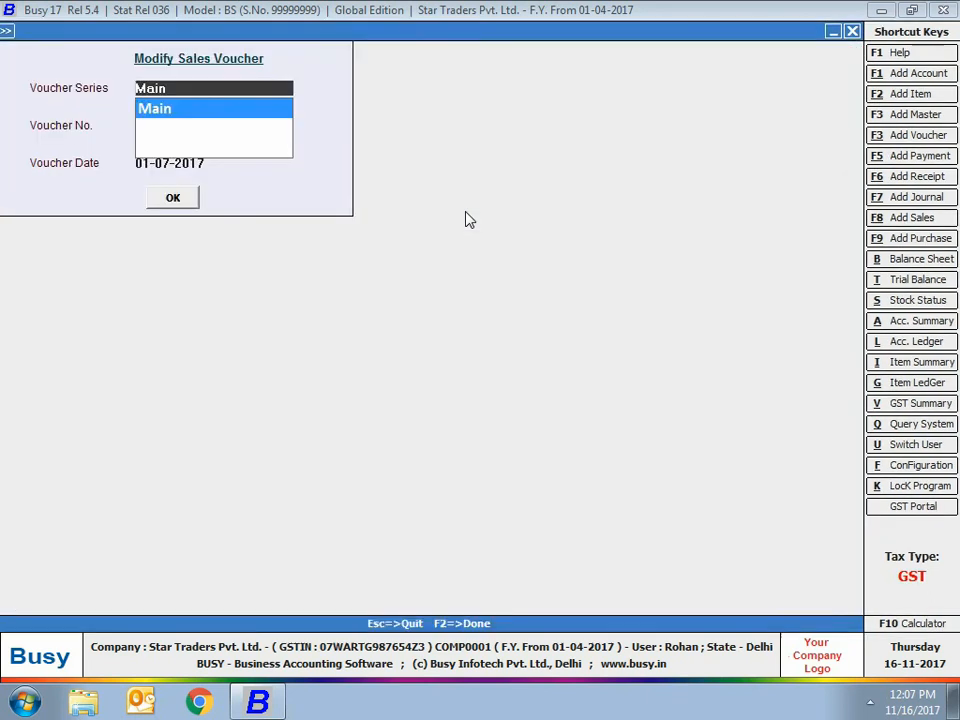
{"action": "key", "text": "Escape"}
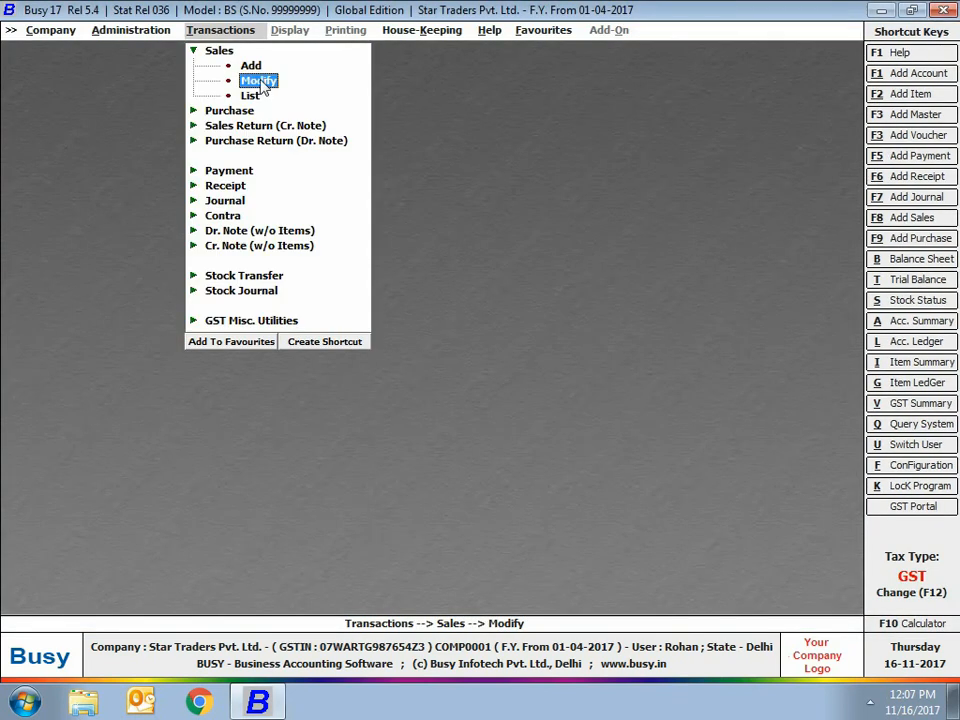
{"action": "key", "text": "Escape"}
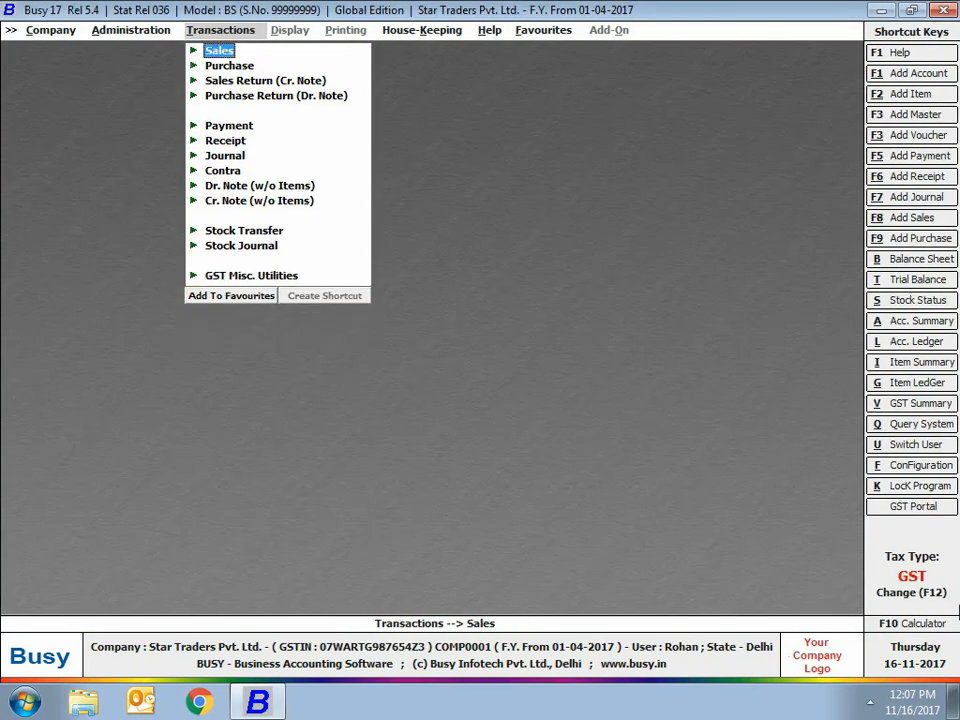
Try to add a Main series sales voucher dated 02-11-2017, and quit the voucher entry.
{"action": "left_click", "coordinate": [222, 51]}
{"action": "left_click", "coordinate": [245, 67]}
{"action": "type", "text": "2-"}
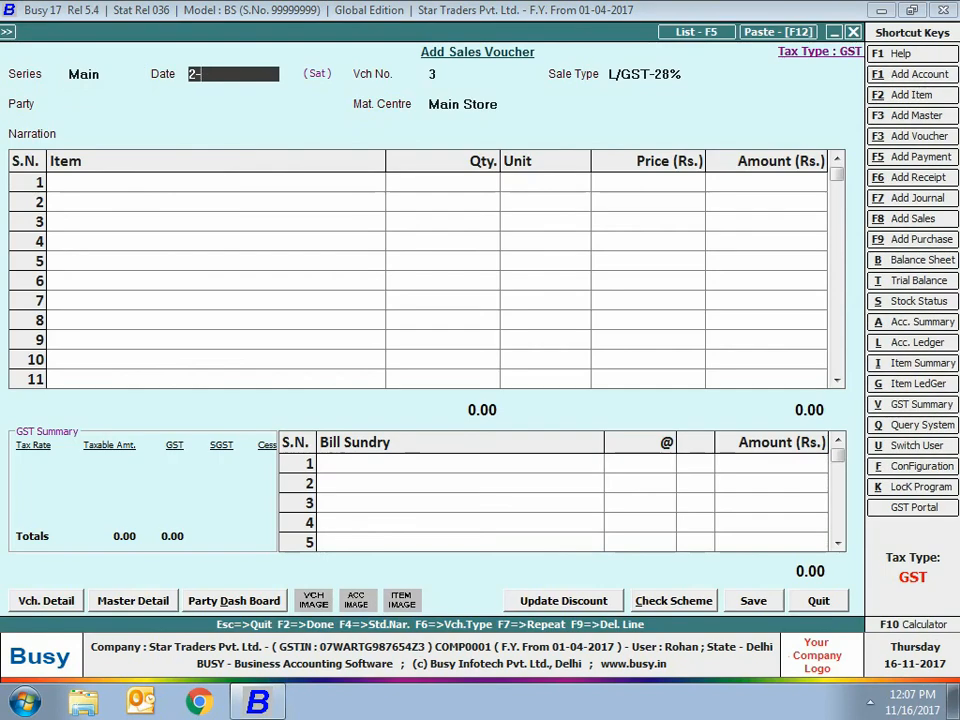
{"action": "type", "text": "11-17"}
{"action": "key", "text": "Return"}
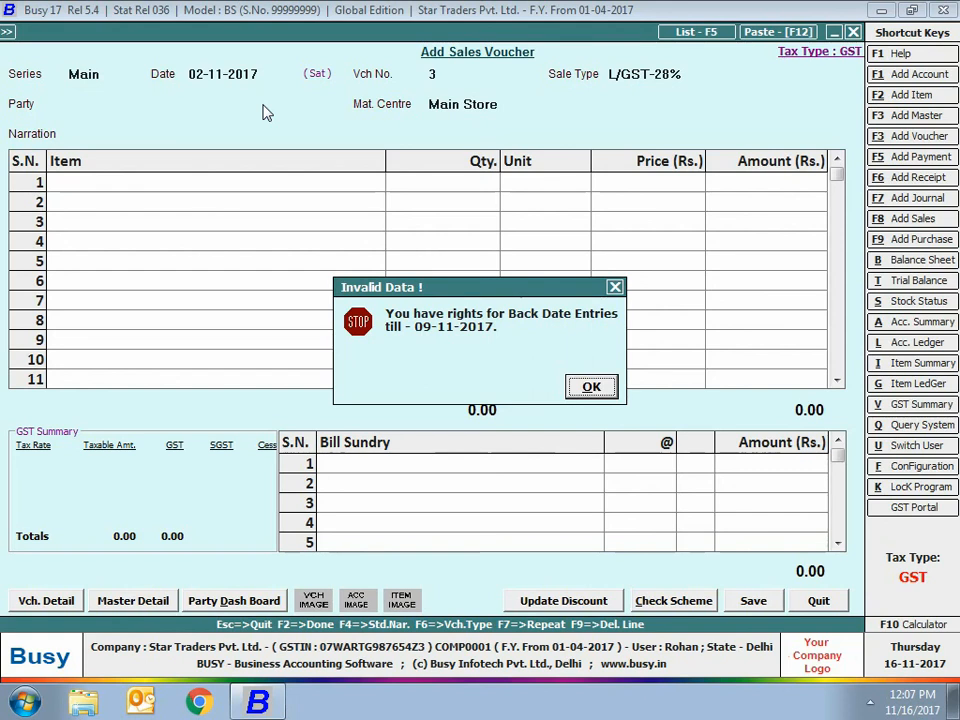
{"action": "left_click", "coordinate": [332, 93]}
{"action": "key", "text": "Return"}
{"action": "key", "text": "Escape"}
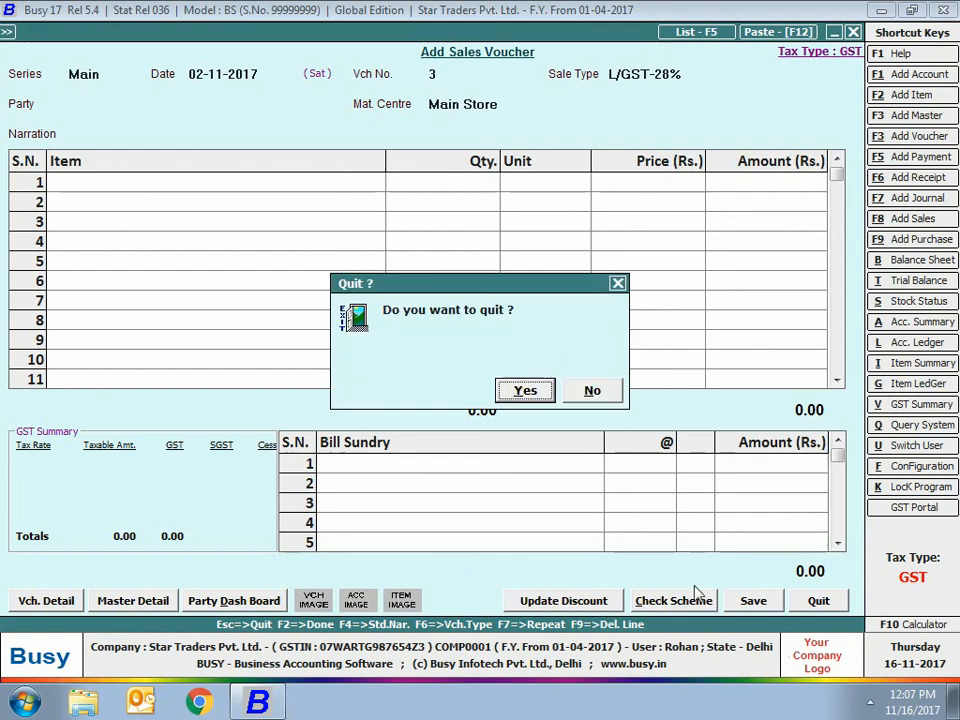
{"action": "key", "text": "Return"}
Close the current company and select Star Traders Pvt. Ltd. for a data backup.
{"action": "left_click", "coordinate": [36, 31]}
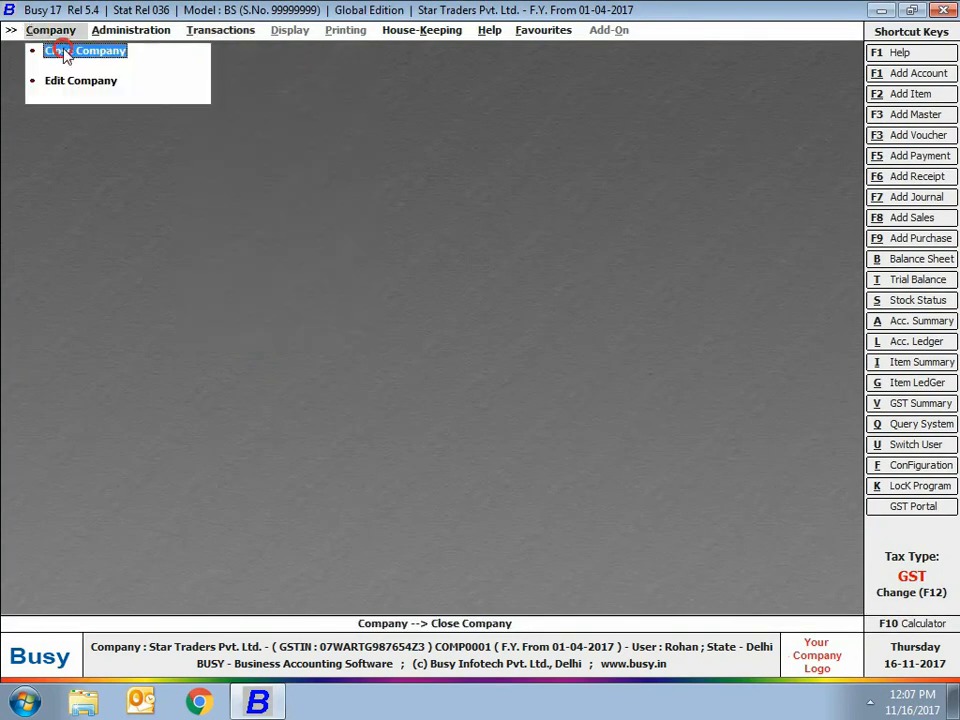
{"action": "left_click", "coordinate": [60, 51]}
{"action": "left_click", "coordinate": [80, 96]}
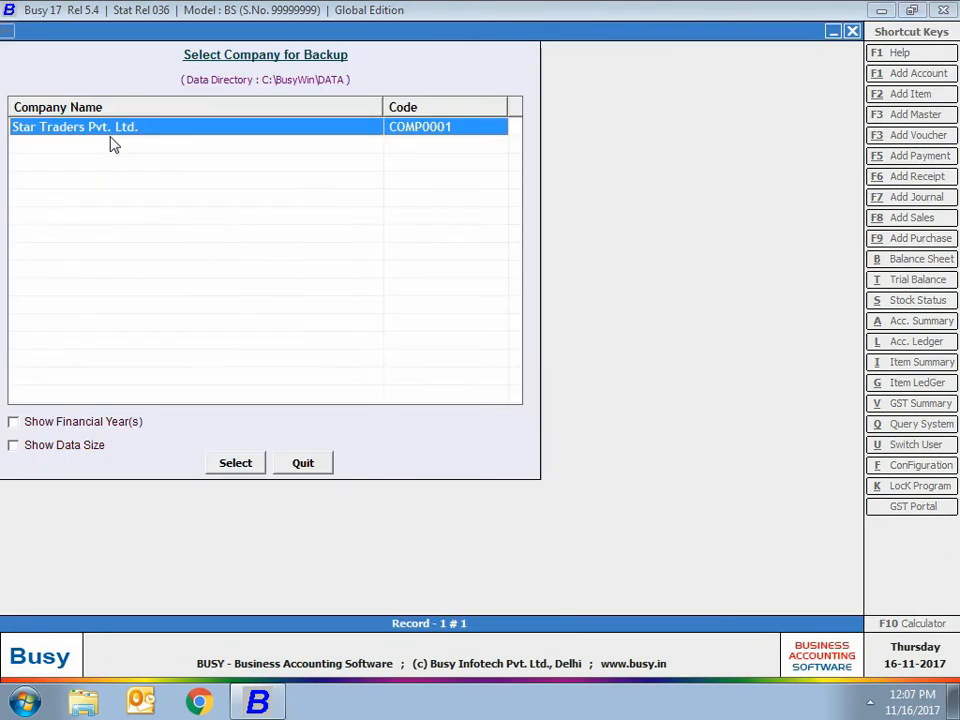
{"action": "key", "text": "Return"}
Try to authorise the company backup with the restricted user's name and password, and leave the backup selection.
{"action": "type", "text": "rohan"}
{"action": "key", "text": "Return"}
{"action": "type", "text": "****"}
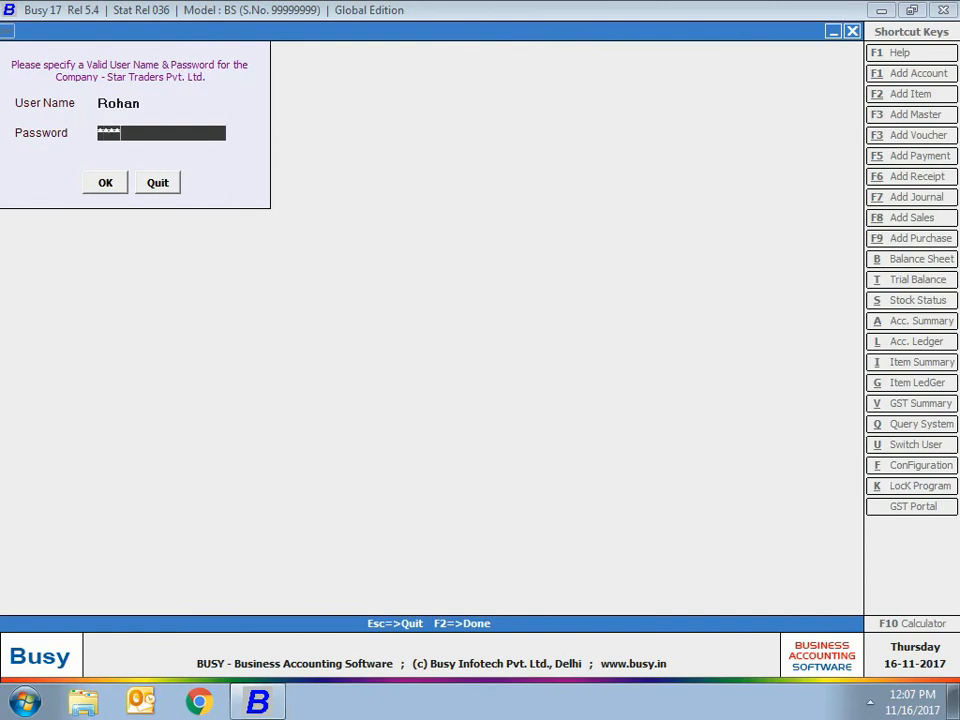
{"action": "key", "text": "Return"}
{"action": "key", "text": "Return"}
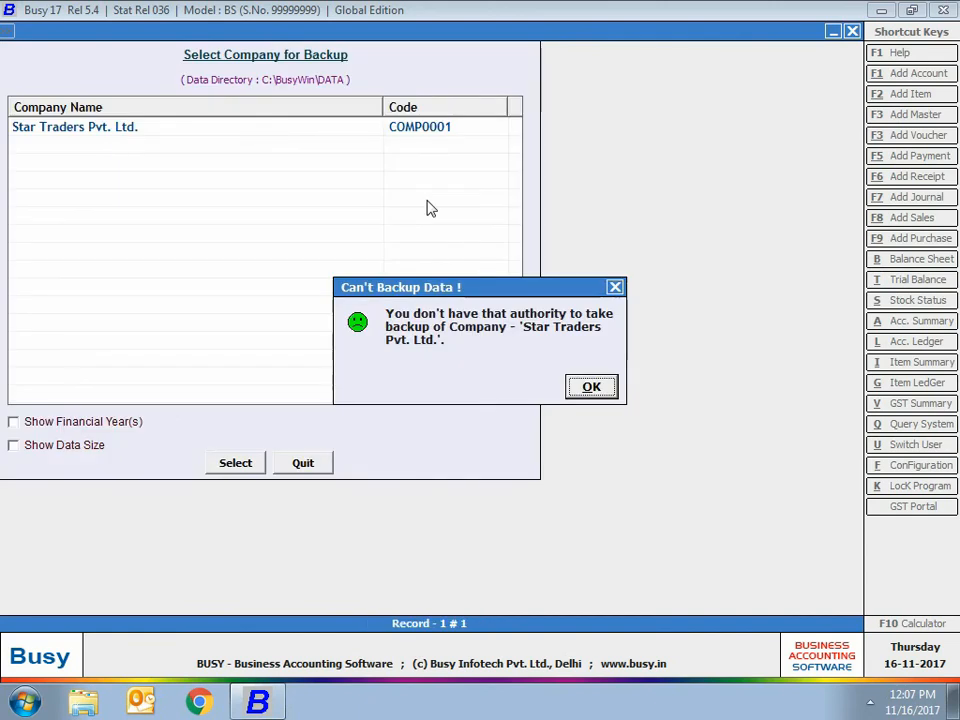
{"action": "left_click", "coordinate": [591, 386]}
{"action": "key", "text": "Escape"}
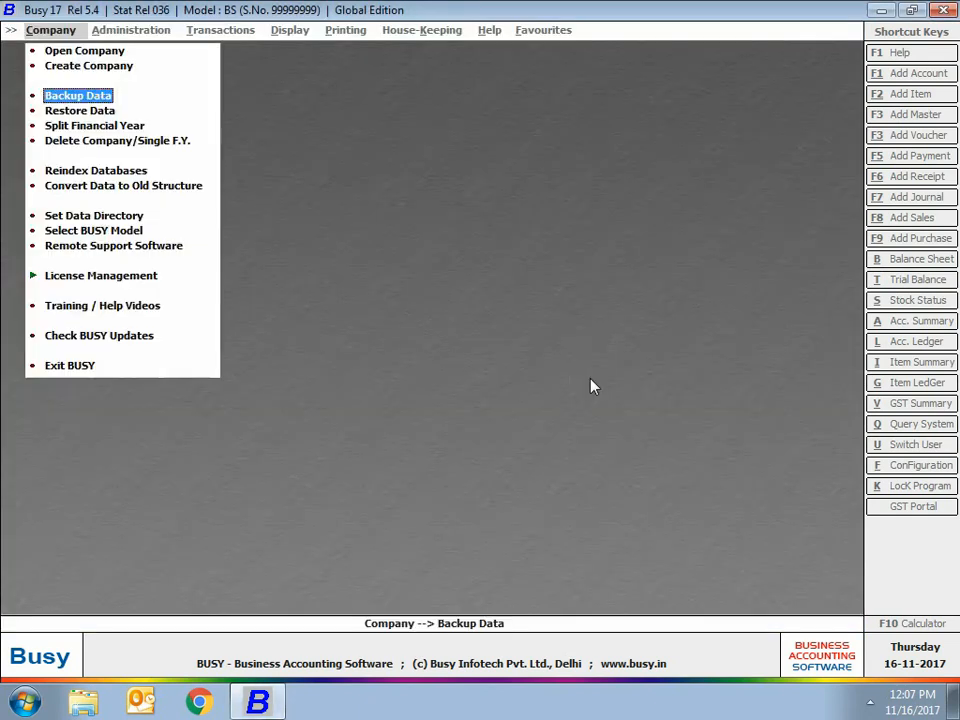
{"action": "key", "text": "Escape"}
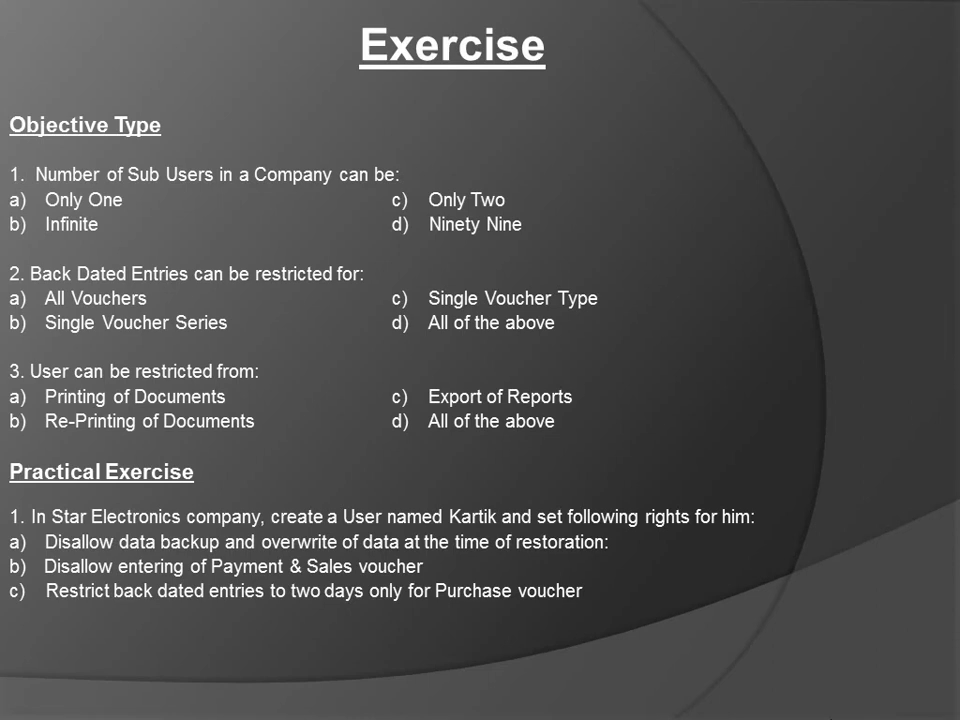
{"action": "key", "text": "Right"}
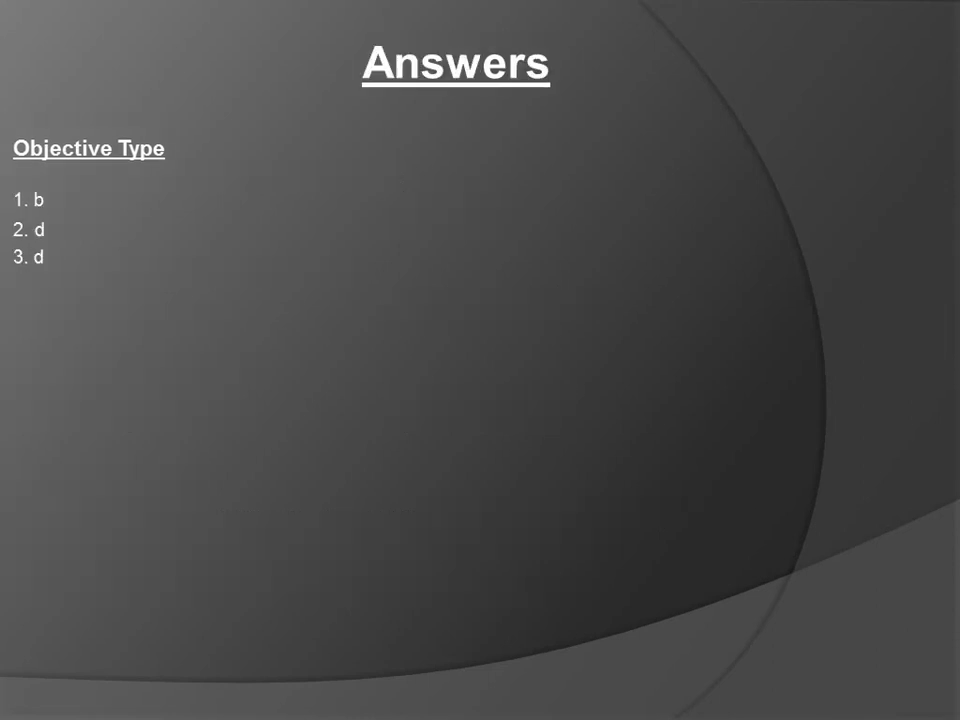